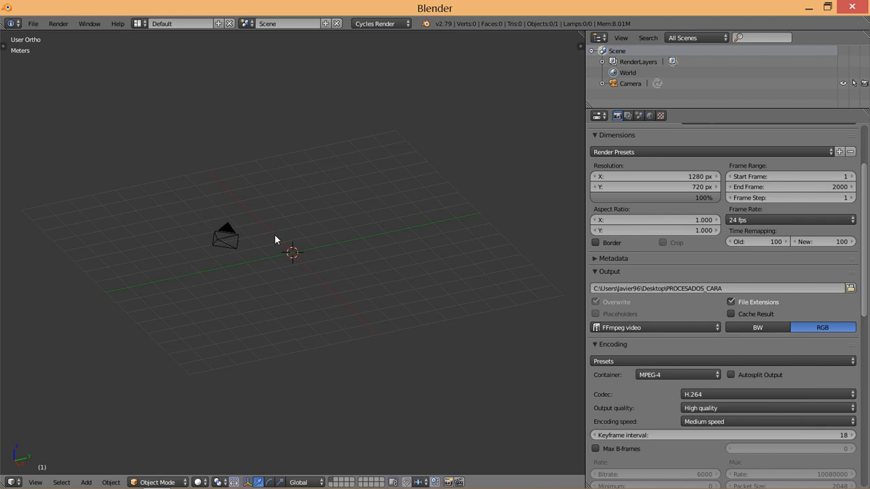
- Add a cube mesh at the scene's centre and preview it in rendered shading through the camera
key(shift+a)
mouse_move(330, 237)
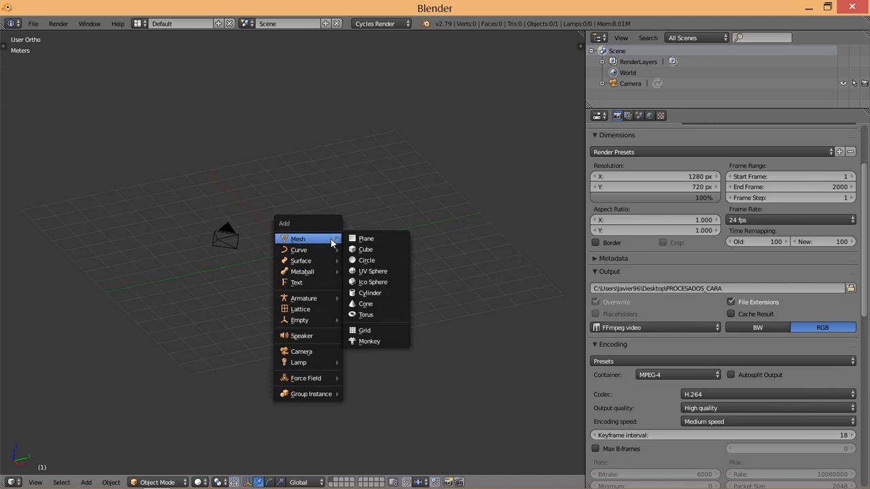
click(365, 249)
key(KP_0)
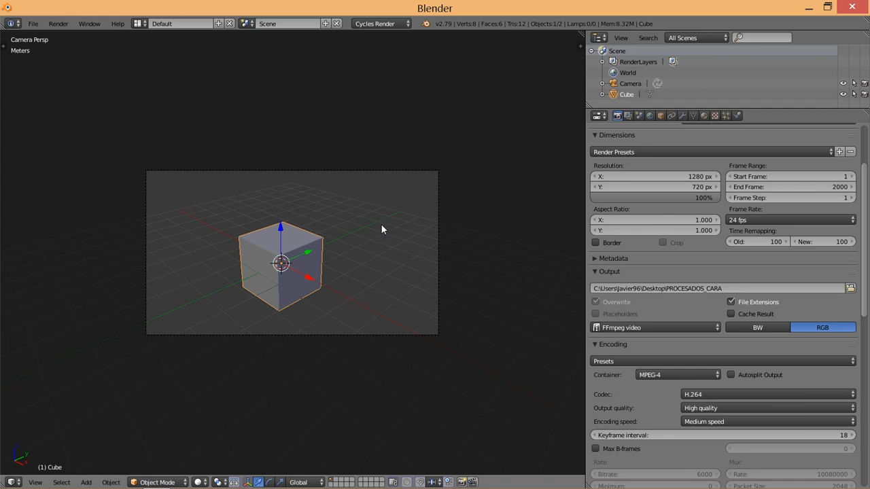
key(shift+z)
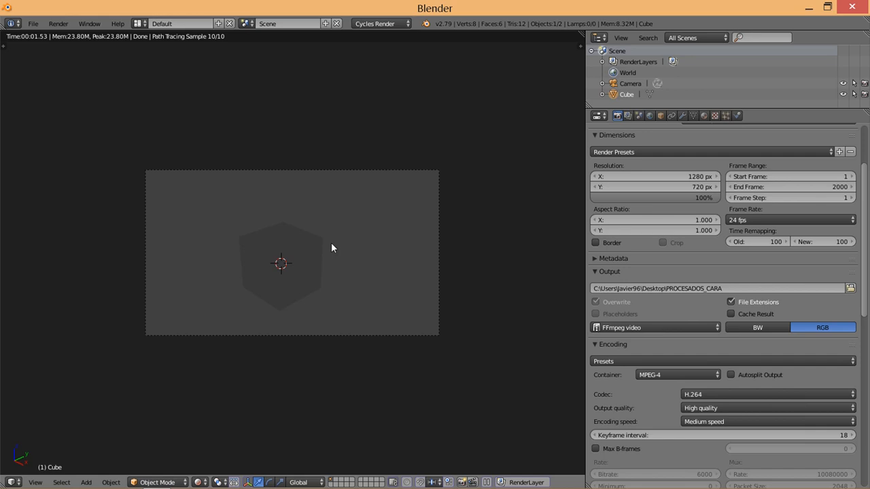
key(shift+z)
- Add a Sun lamp to the scene and preview the lit cube in rendered shading
key(shift+a)
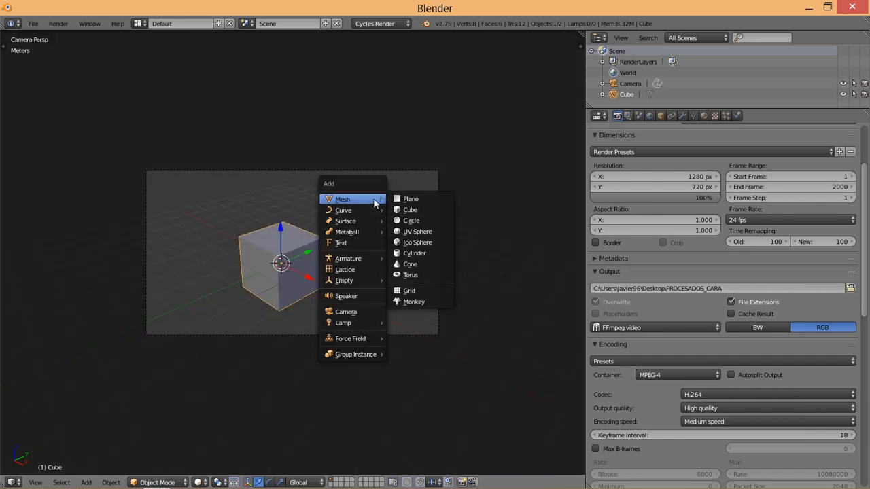
mouse_move(373, 326)
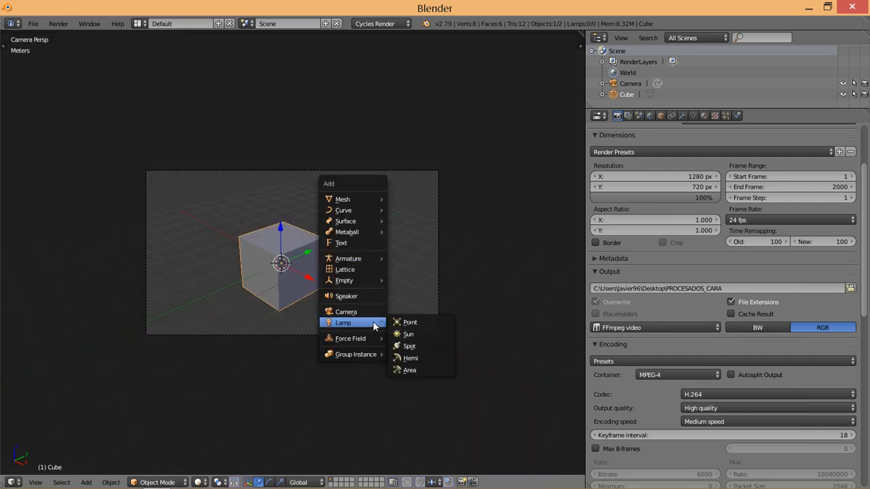
click(407, 333)
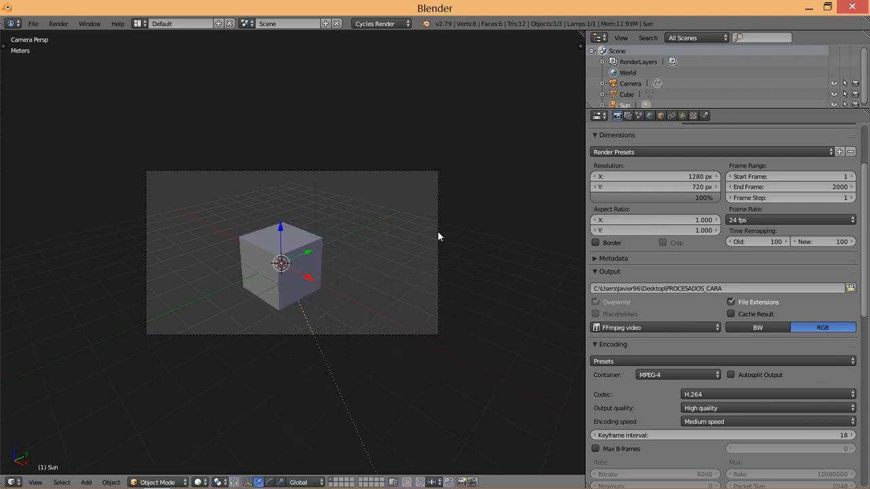
key(shift+z)
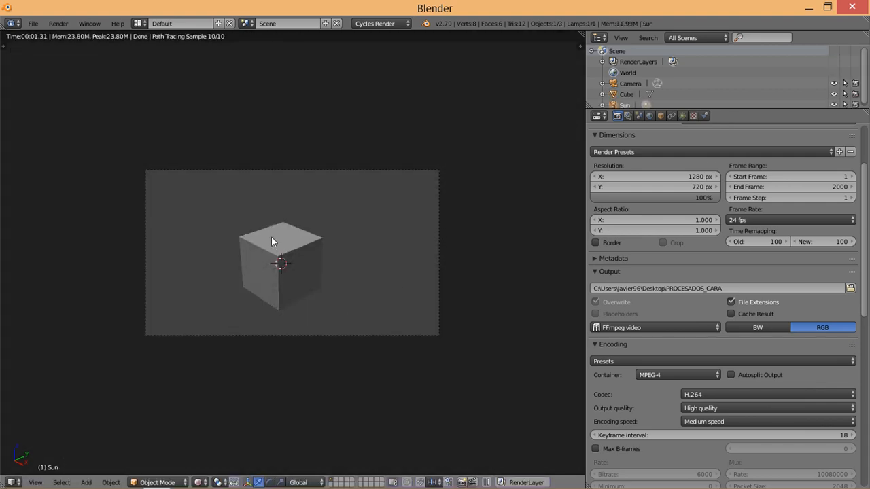
key(shift+z)
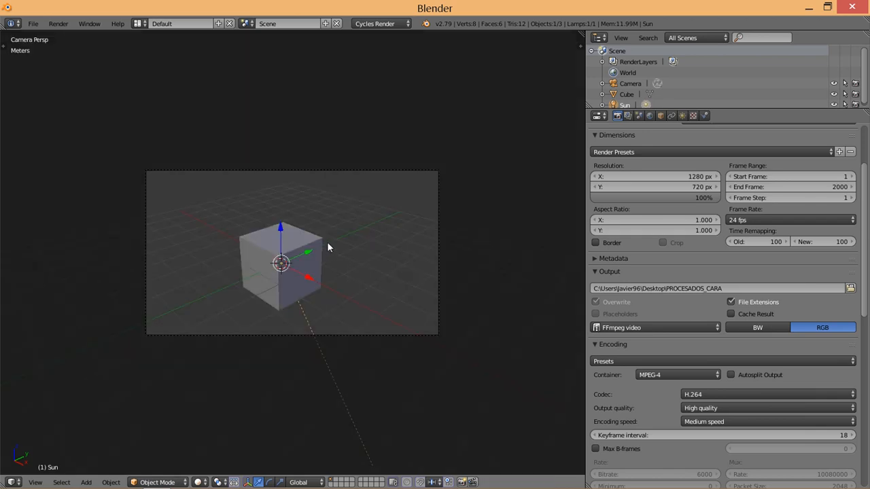
key(shift+z)
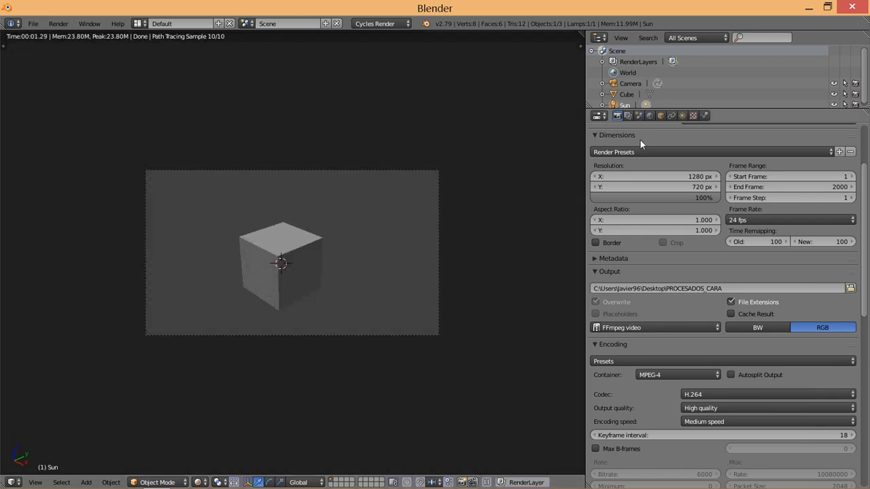
- Enable nodes for the world surface and set the background colour to a dark bluish purple
click(650, 115)
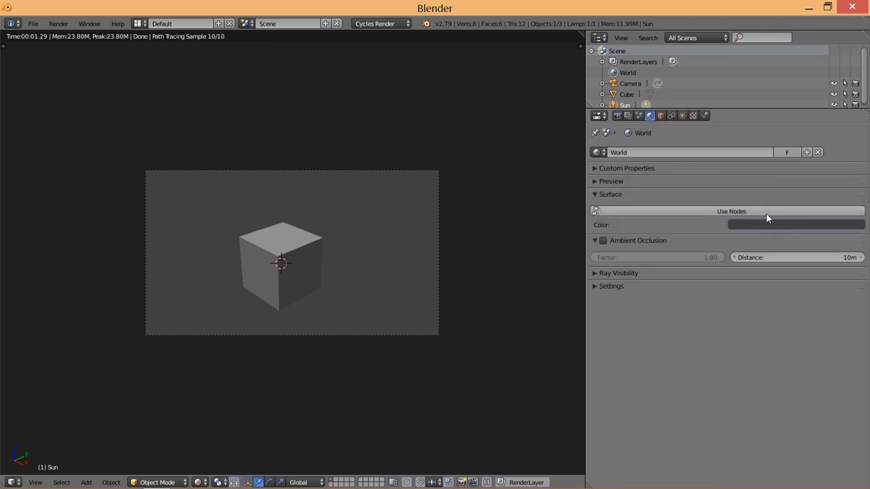
click(766, 212)
click(751, 236)
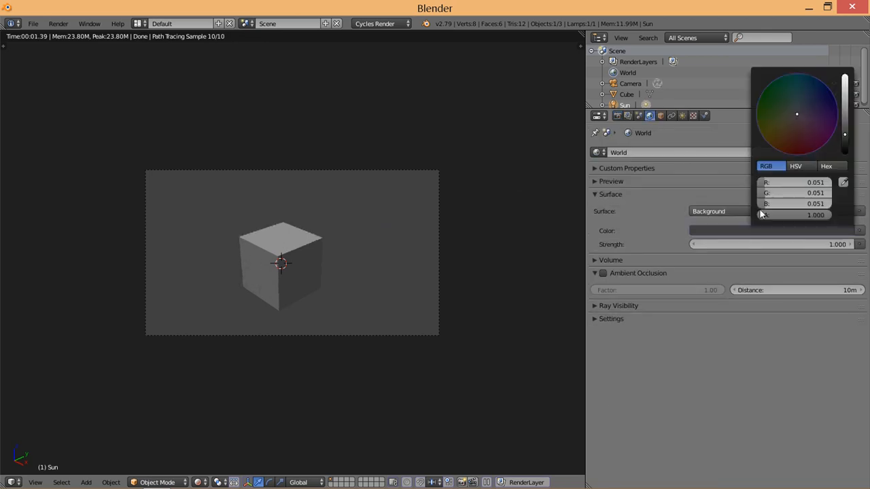
click(816, 109)
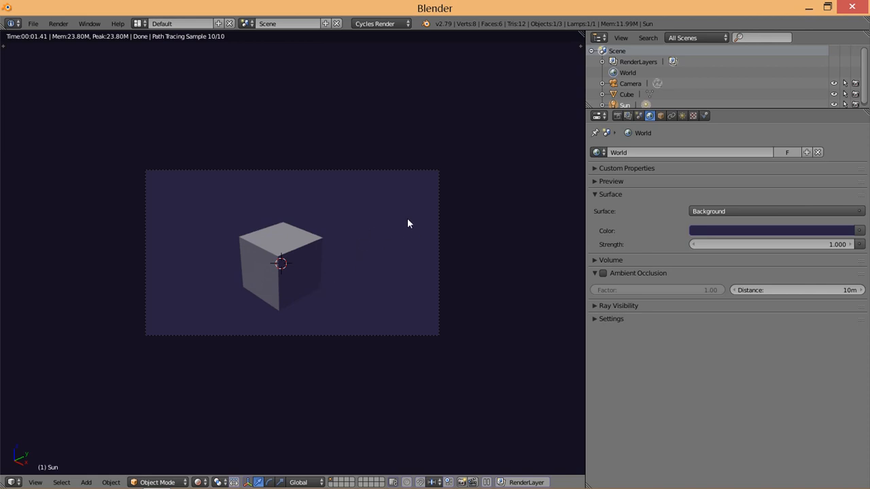
- Enable the Transparent option in the Film render settings
click(619, 116)
scroll(674, 250, up, 3)
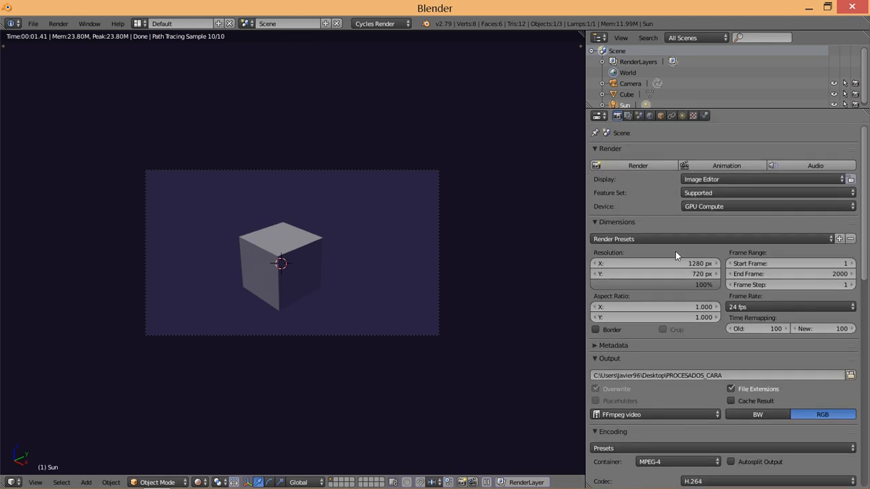
scroll(616, 216, down, 5)
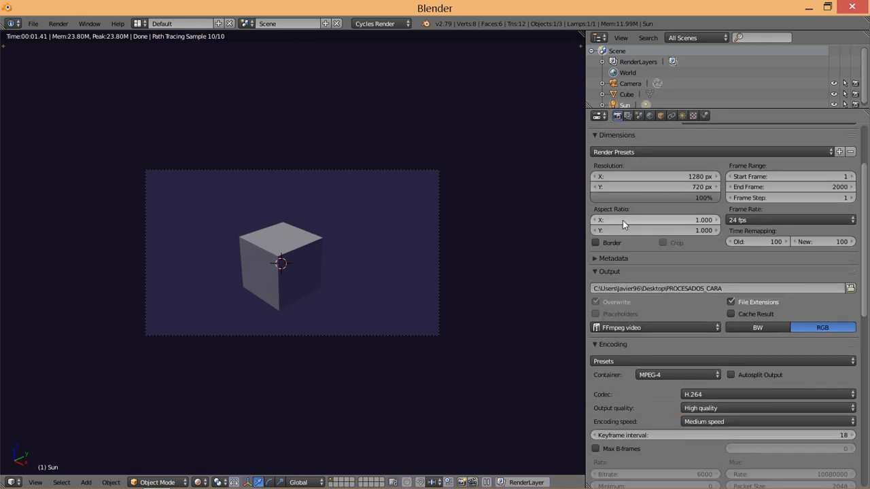
scroll(621, 264, down, 9)
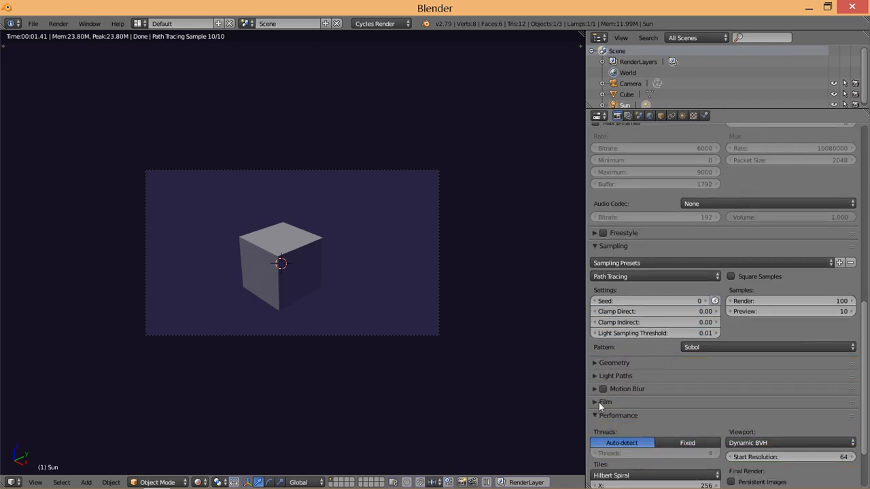
click(601, 402)
scroll(620, 394, down, 2)
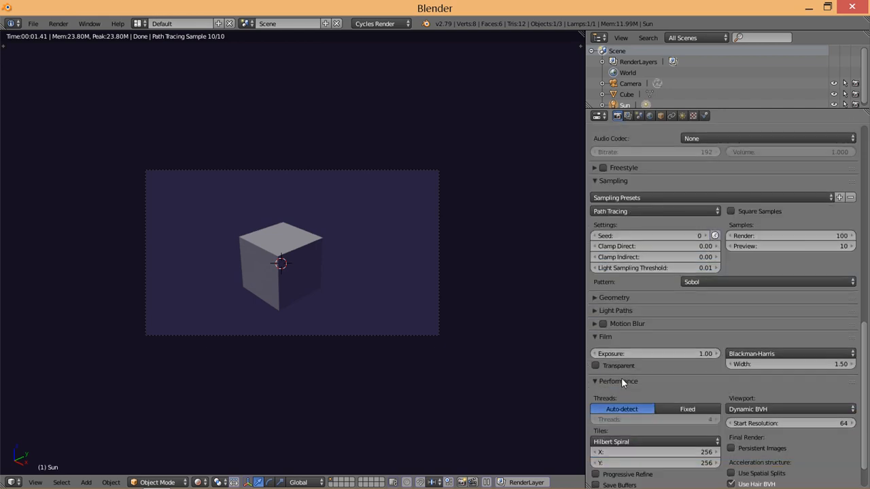
click(596, 366)
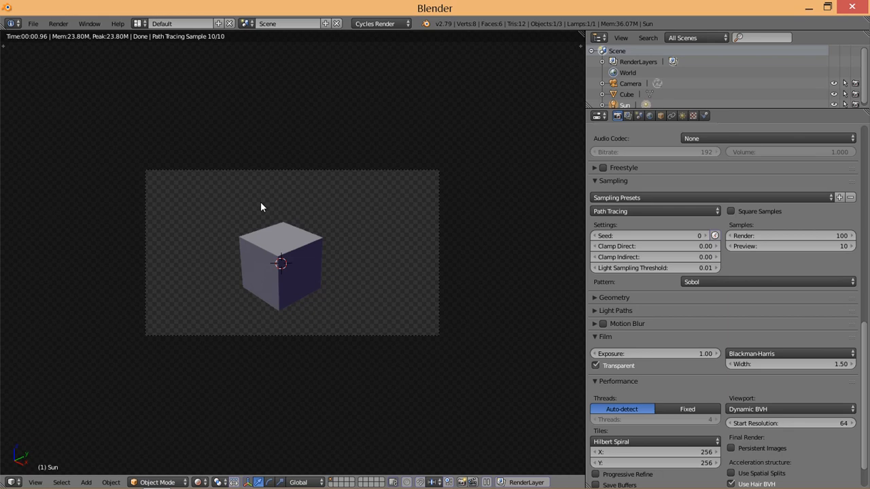
- Switch the 3D view area to the Node Editor and enable compositing nodes for the scene
click(21, 482)
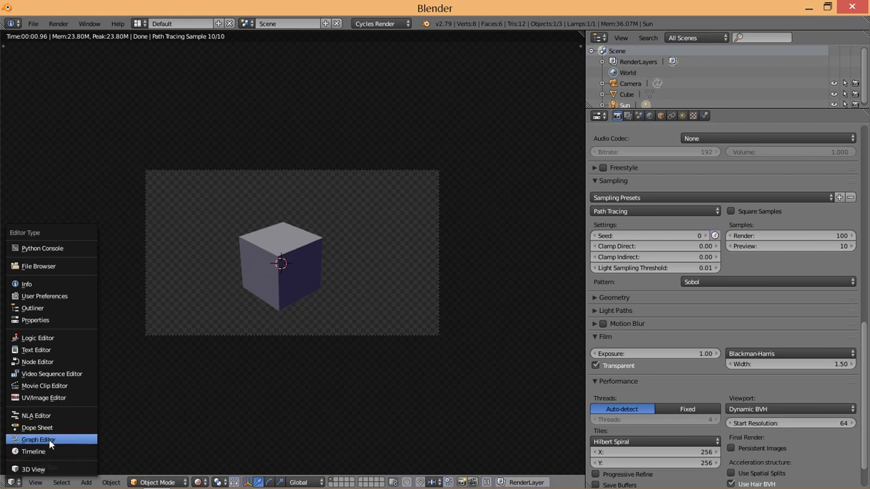
click(49, 362)
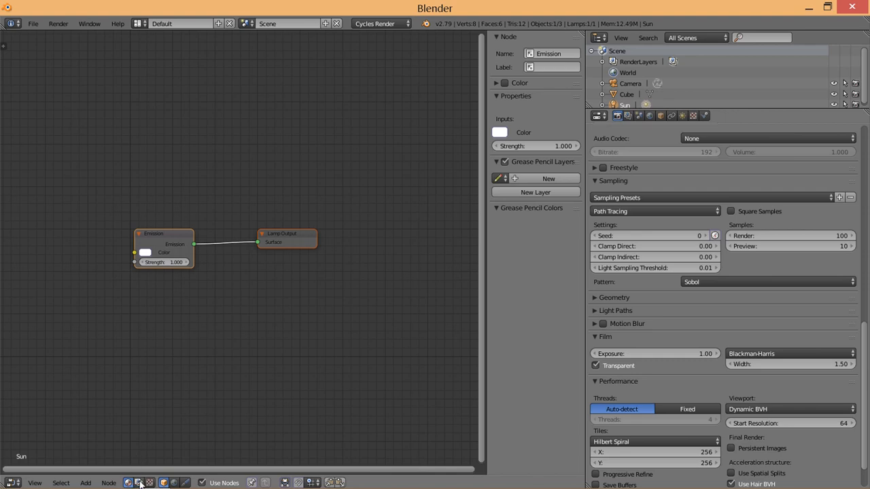
click(138, 482)
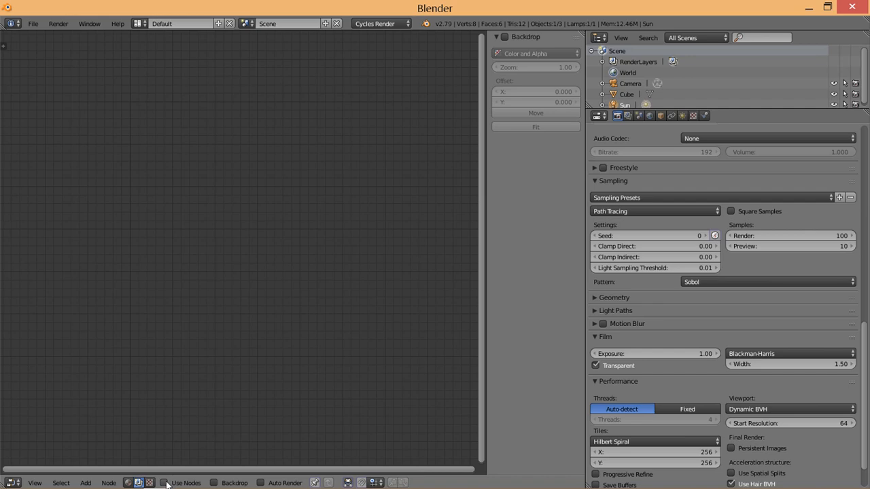
click(169, 483)
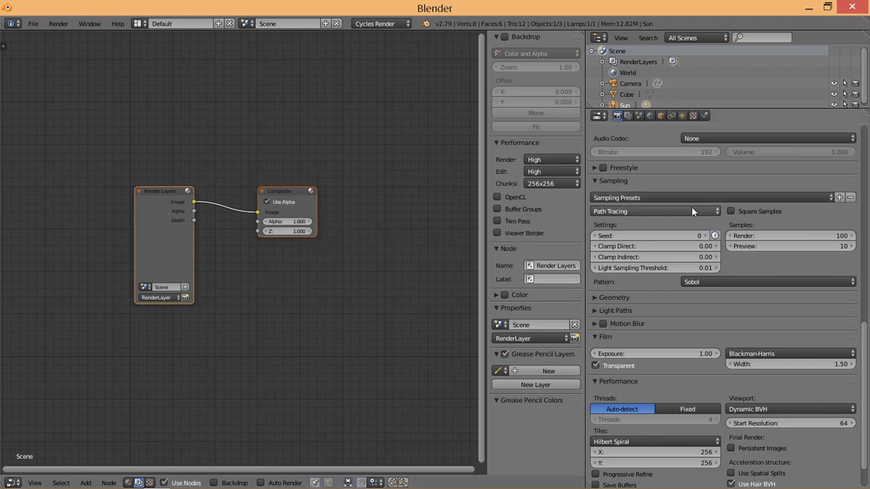
- Expand the Post Processing render settings to check the Compositing option
scroll(691, 207, down, 2)
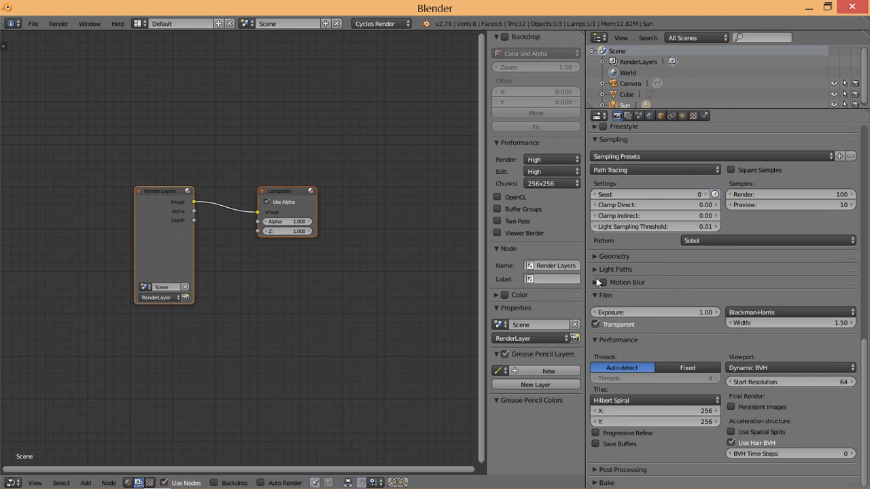
click(601, 469)
scroll(676, 356, down, 2)
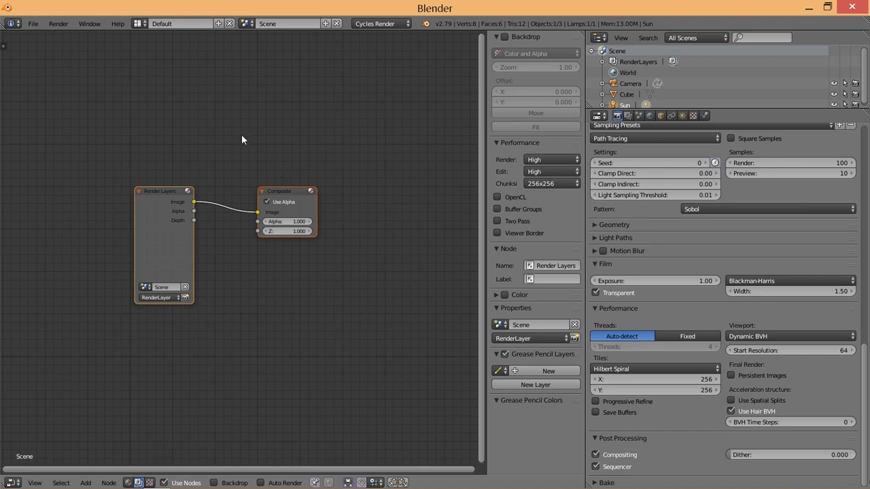
- Move the Composite and Render Layers nodes apart to make room between them
drag(285, 192, 385, 132)
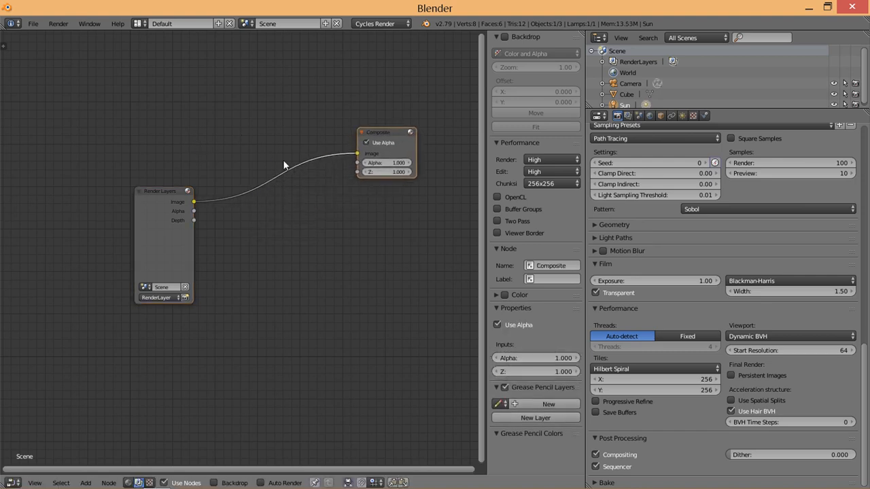
middle_drag(284, 165, 278, 242)
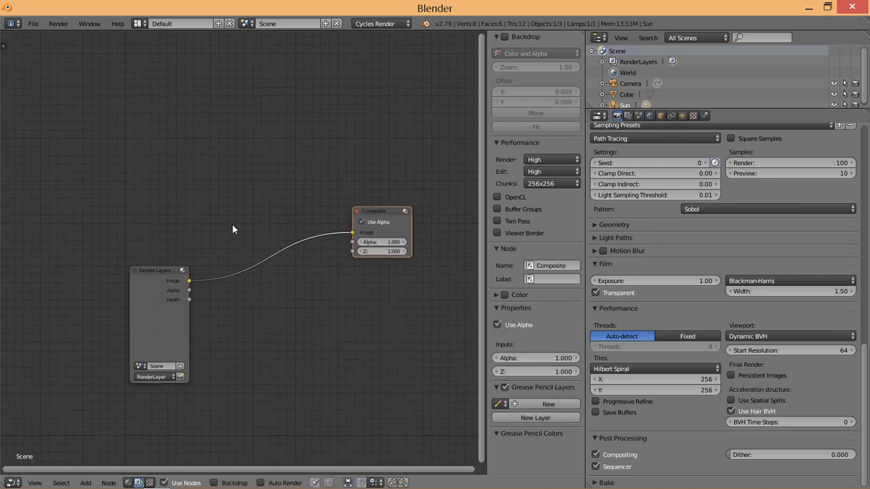
drag(158, 270, 133, 306)
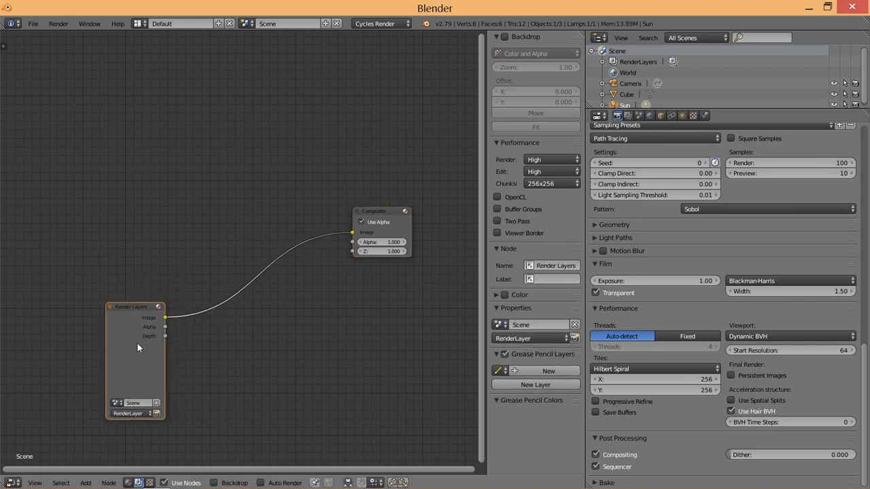
- Render the scene from the Render Layers node and return to the compositing node tree
click(156, 413)
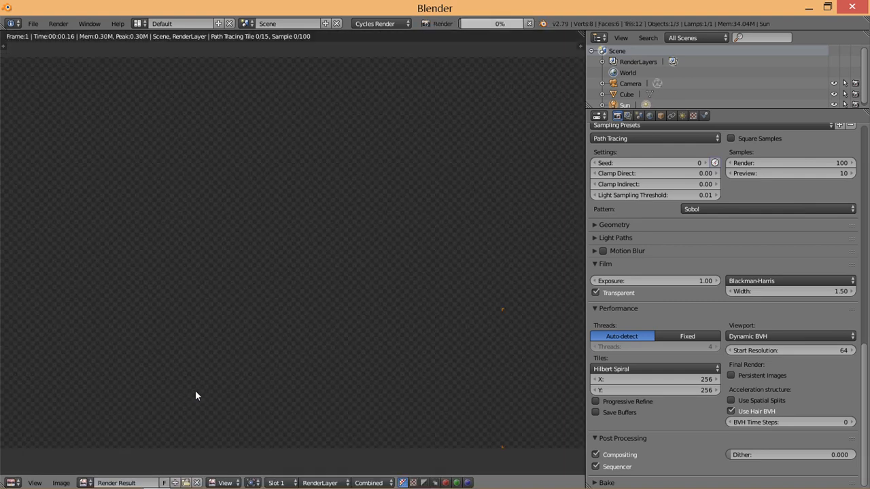
scroll(329, 248, down, 3)
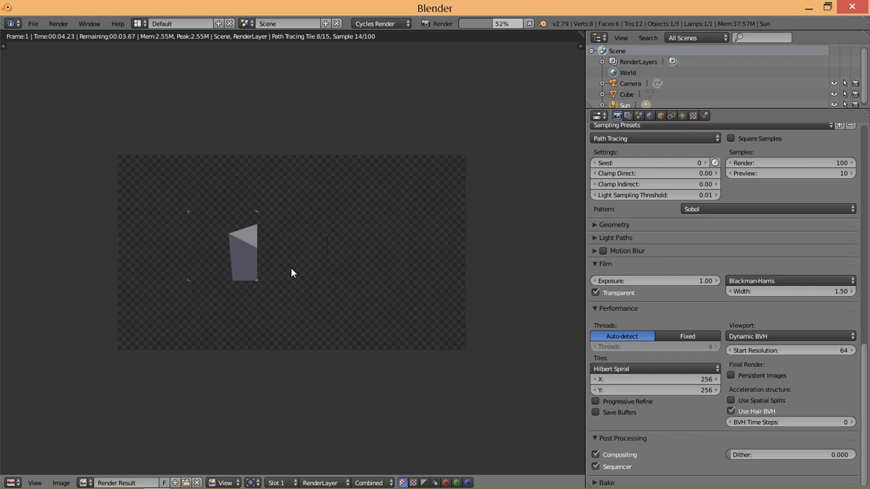
key(Escape)
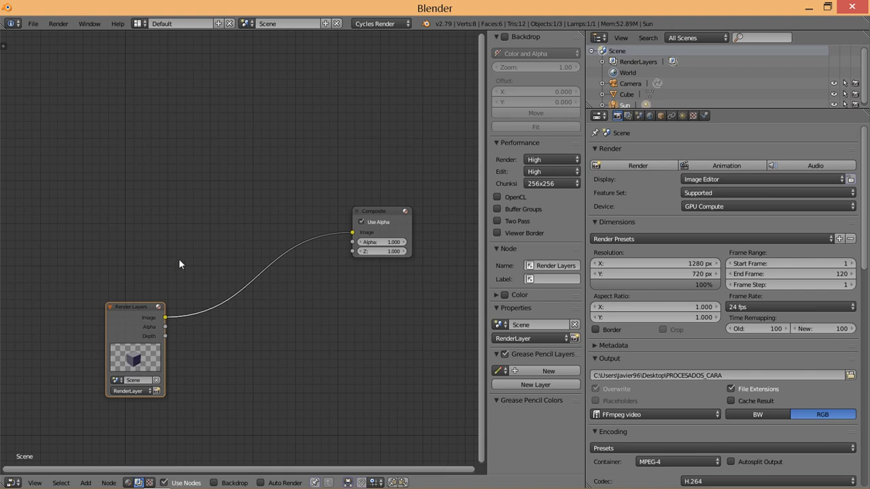
- Add a Movie Clip input node above the Render Layers node and load Explosion croma.mp4 into it
key(shift+a)
mouse_move(154, 231)
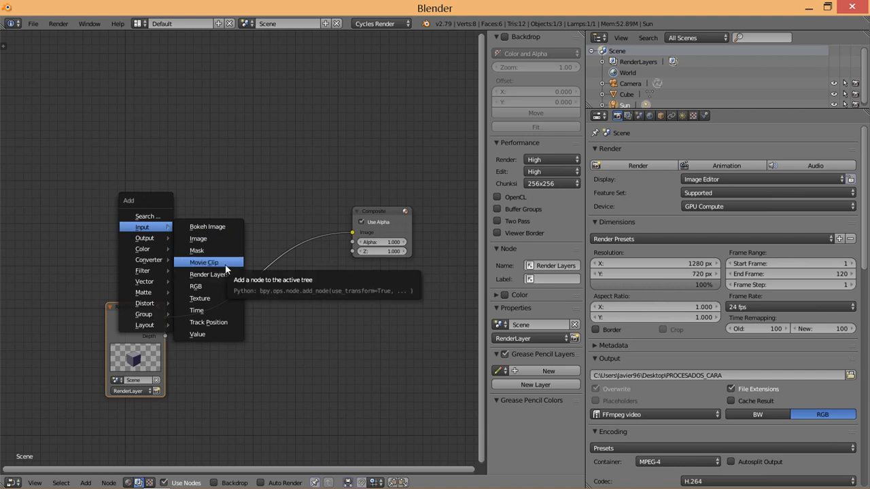
click(227, 262)
click(108, 131)
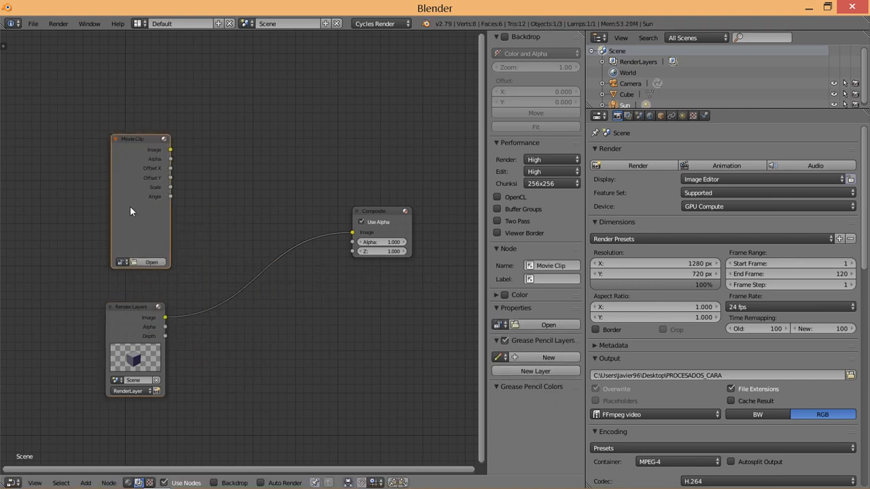
click(151, 261)
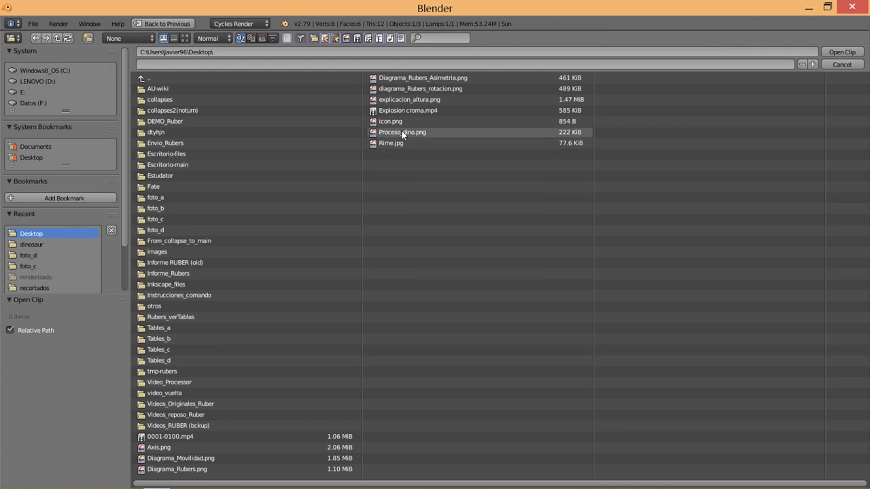
click(392, 112)
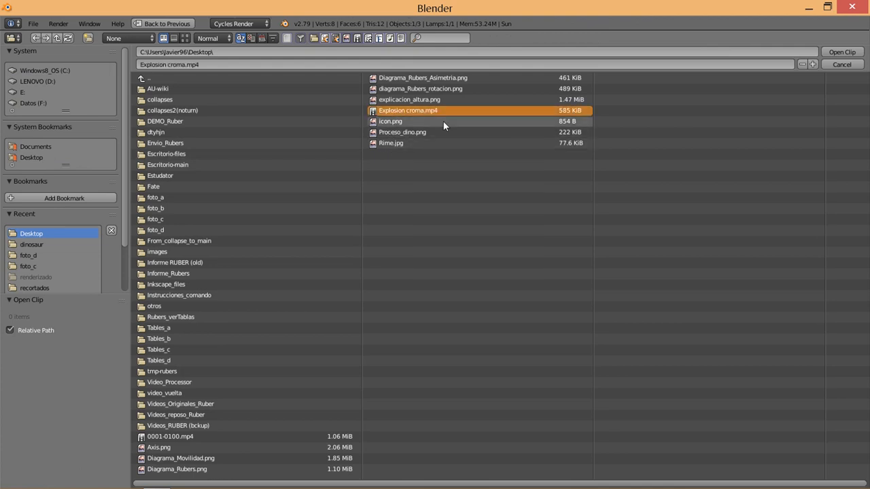
click(842, 51)
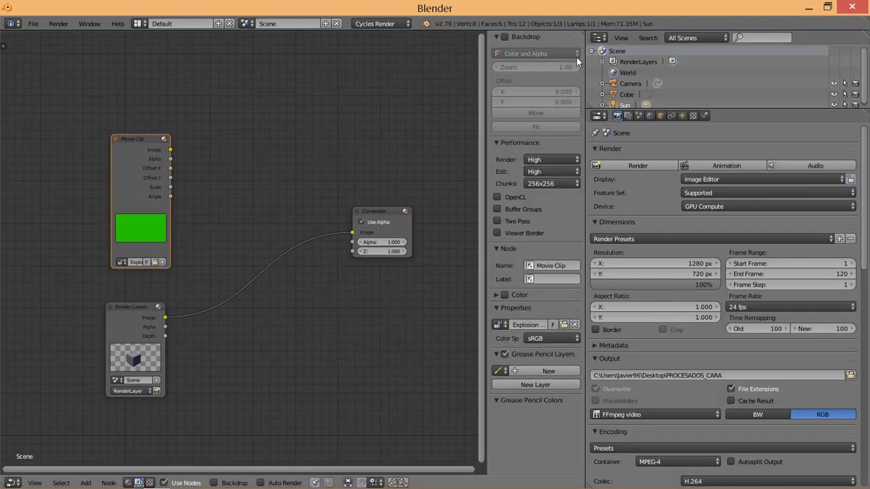
- Split off a Timeline area above the node editor and scrub the playhead to frame 42
drag(582, 34, 573, 97)
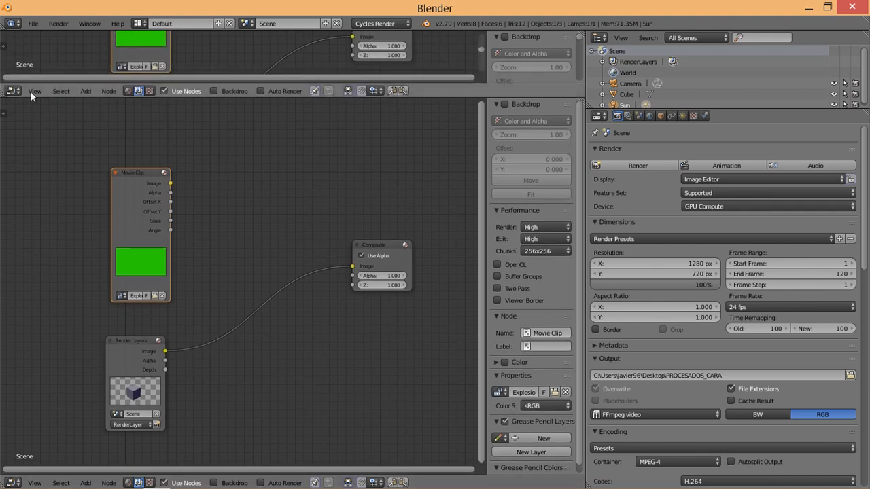
click(12, 86)
click(39, 122)
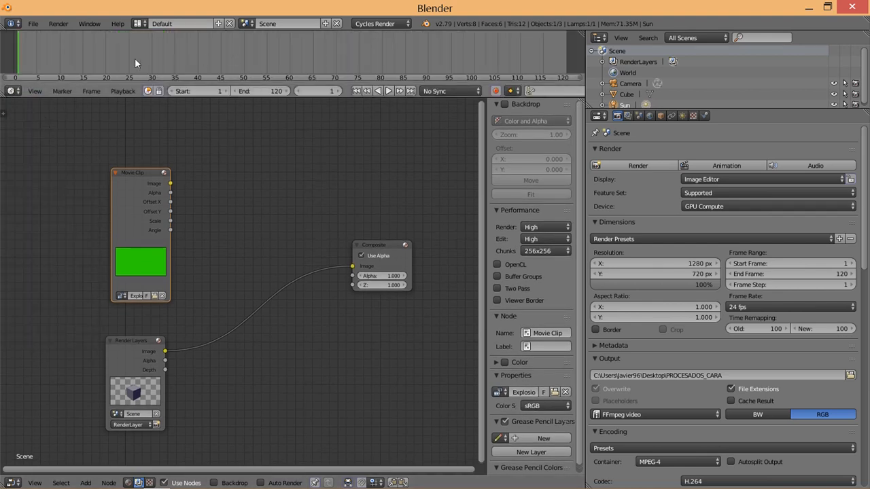
drag(56, 54, 207, 58)
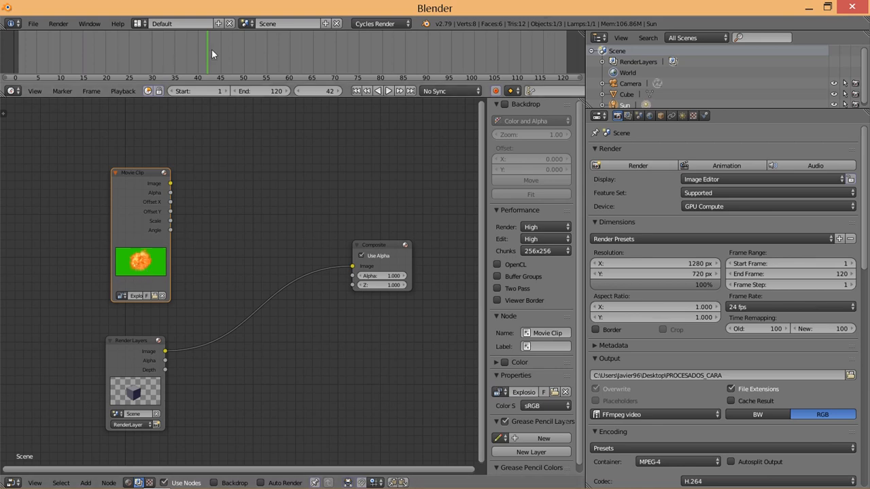
- Collapse the Movie Clip and Render Layers nodes and stack them closer together to free up space
scroll(118, 276, up, 1)
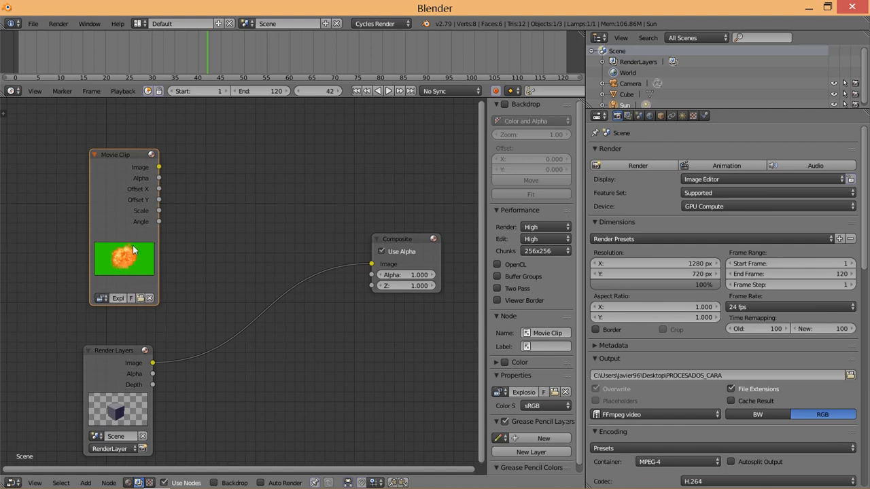
drag(114, 170, 109, 156)
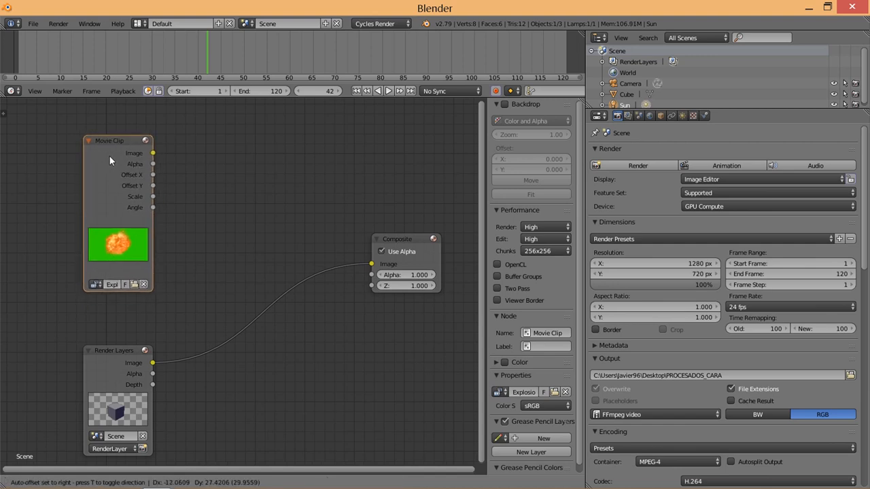
click(86, 141)
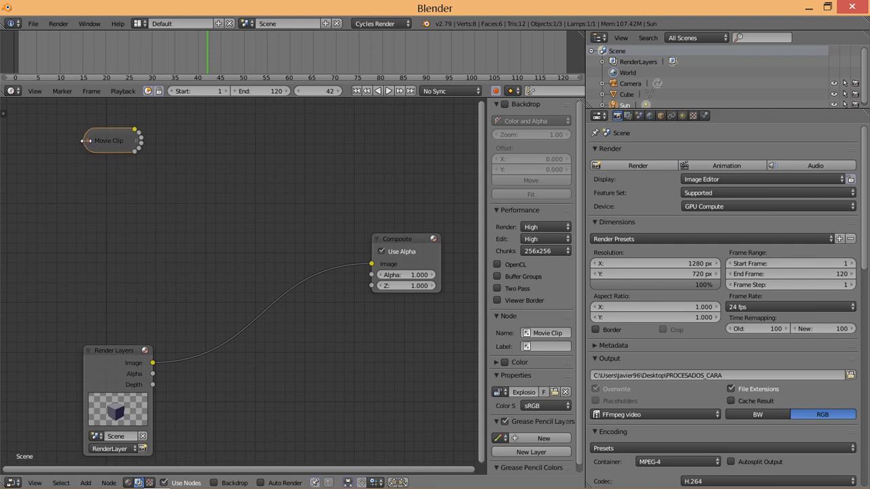
click(89, 352)
drag(102, 350, 107, 219)
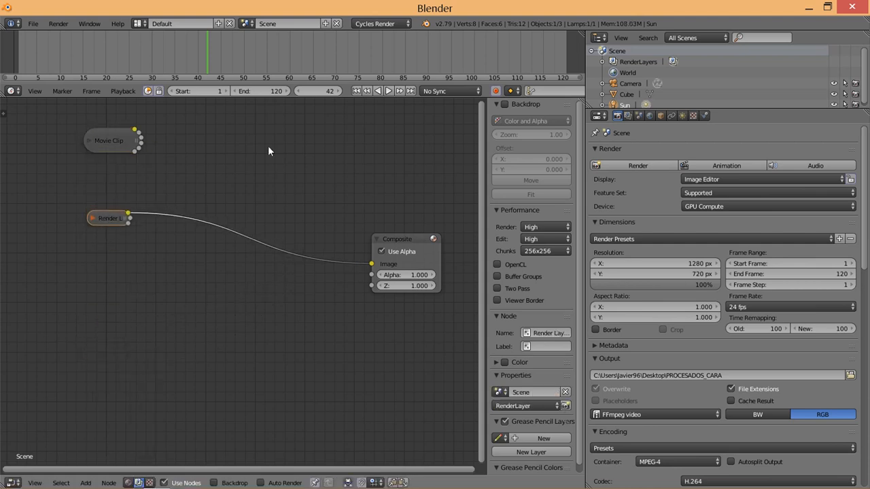
- Add an Image input node below the Render Layers node and load Rime.jpg into it
key(shift+a)
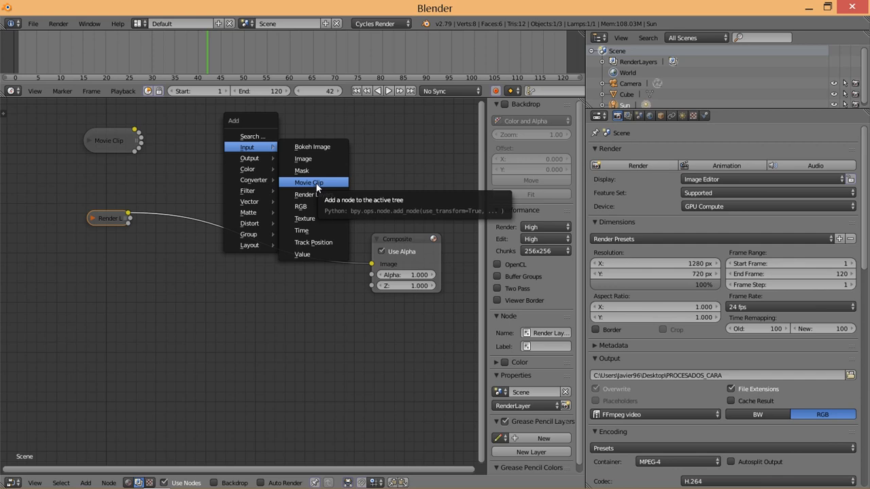
click(303, 158)
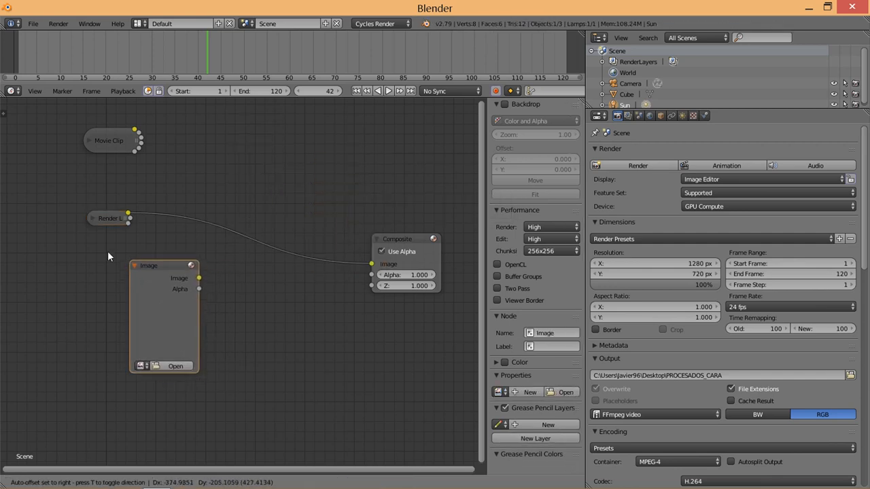
click(66, 246)
click(96, 352)
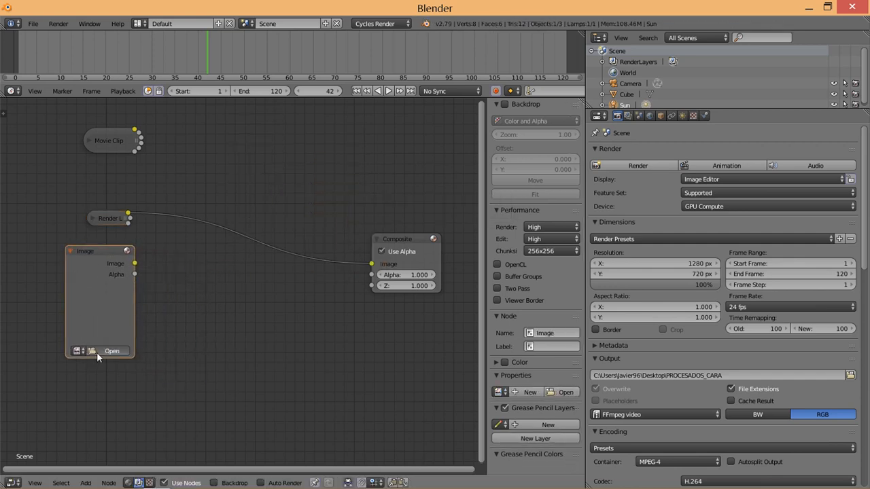
click(34, 158)
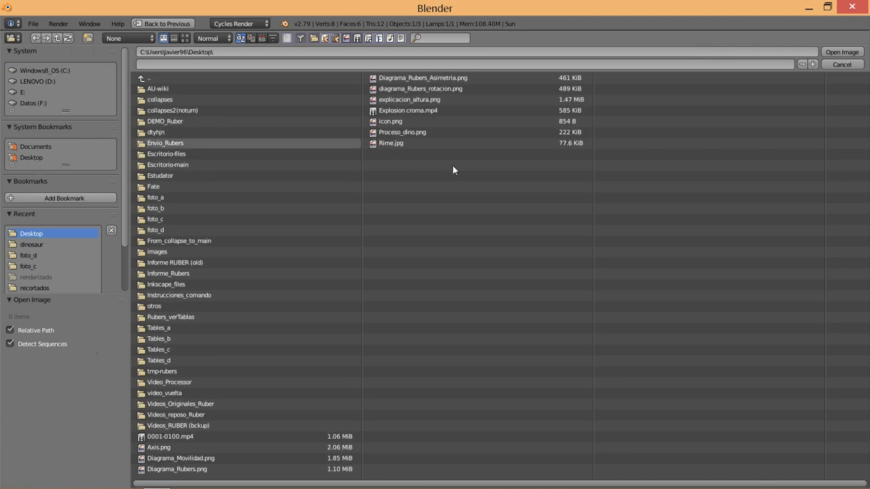
double_click(393, 144)
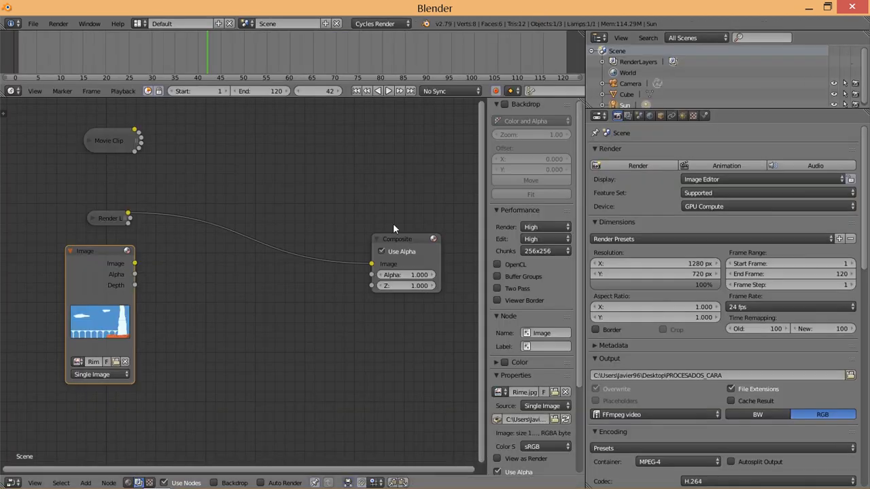
drag(108, 271, 130, 299)
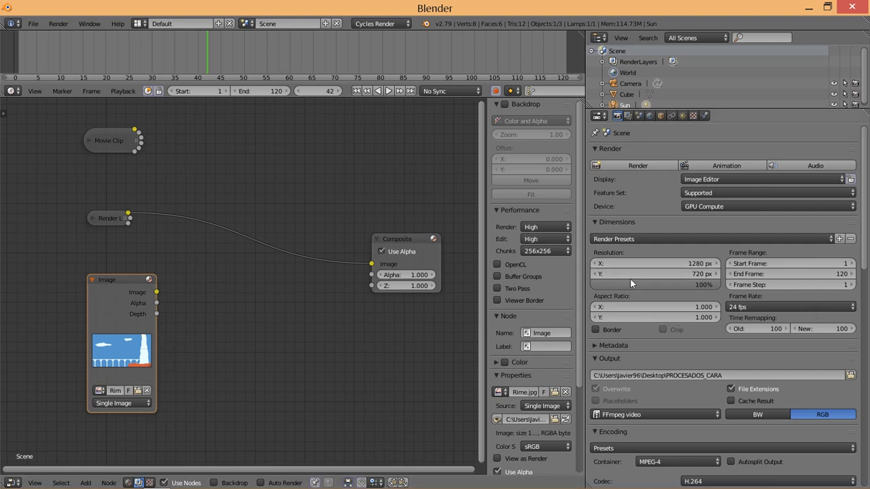
- Add a Scale node beside the Image node and connect the Image output to its Image input
key(shift+a)
mouse_move(231, 373)
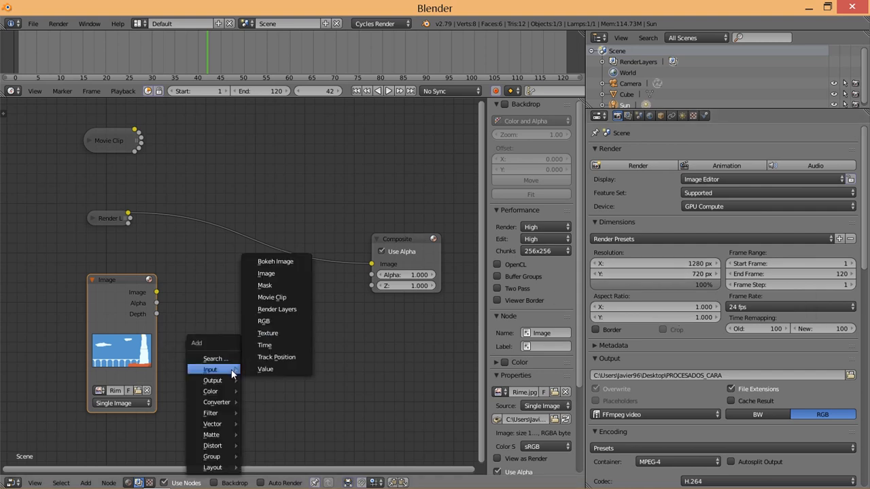
mouse_move(222, 402)
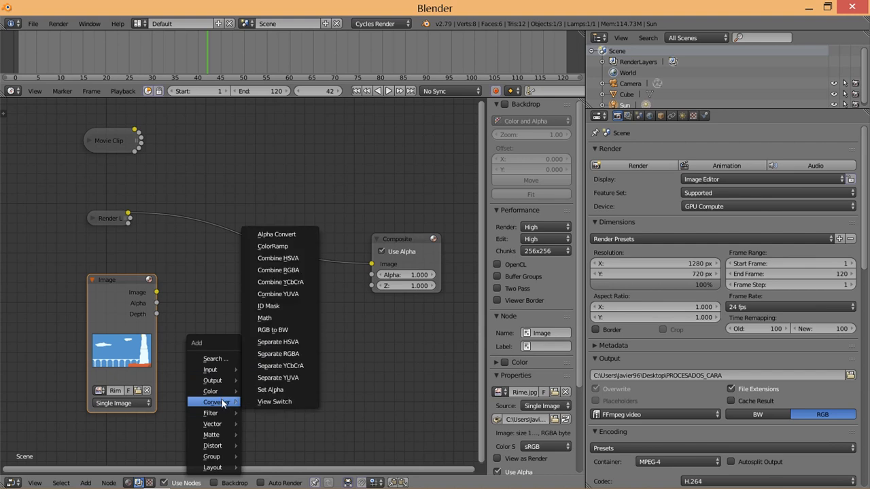
click(211, 358)
text(sca)
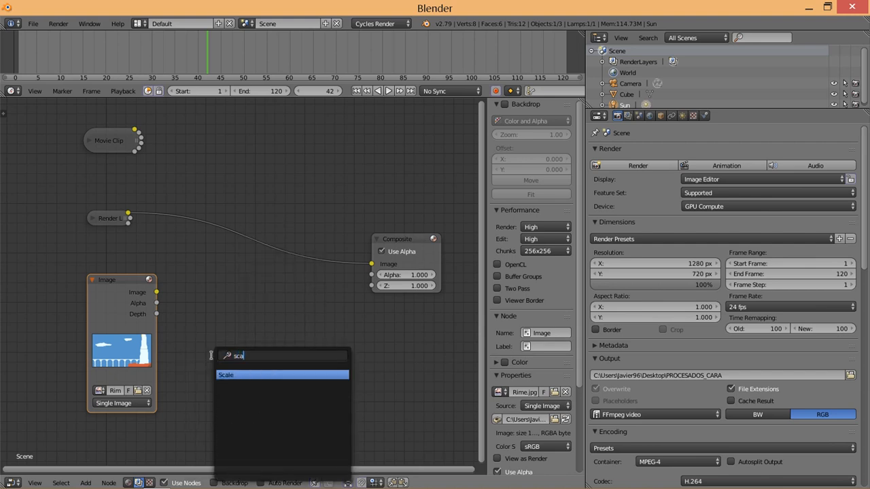
click(228, 375)
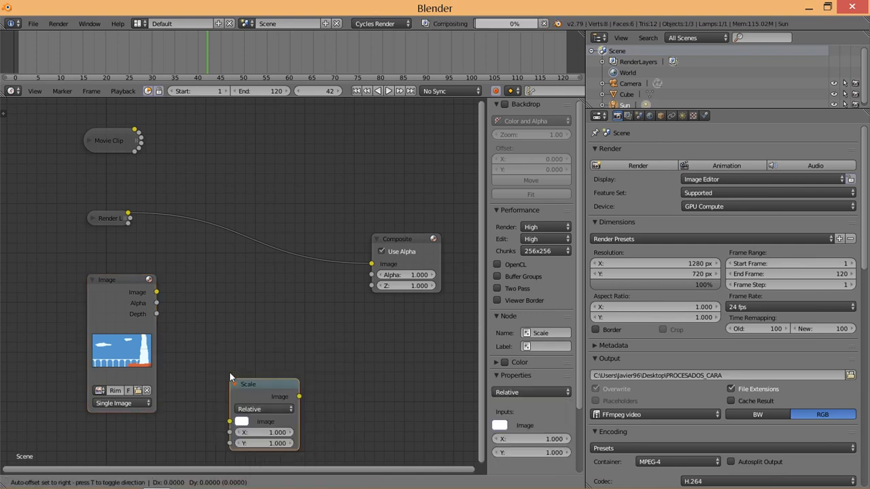
click(177, 270)
drag(156, 292, 177, 312)
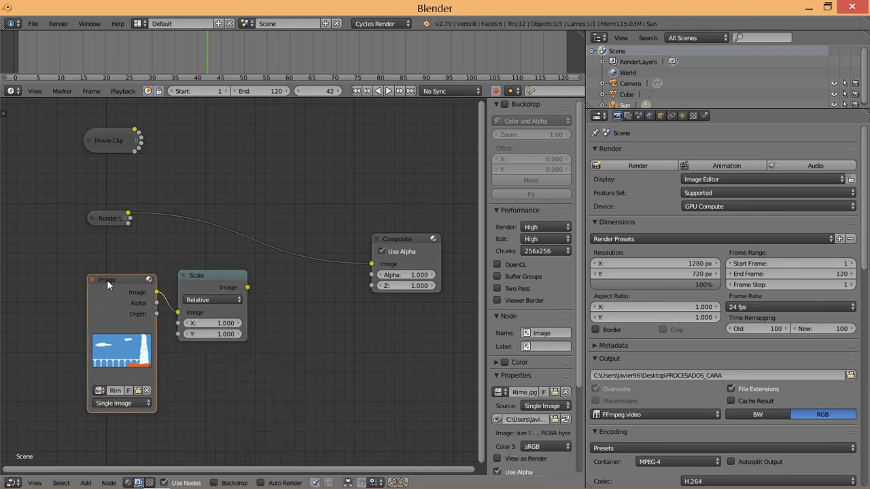
drag(106, 279, 90, 273)
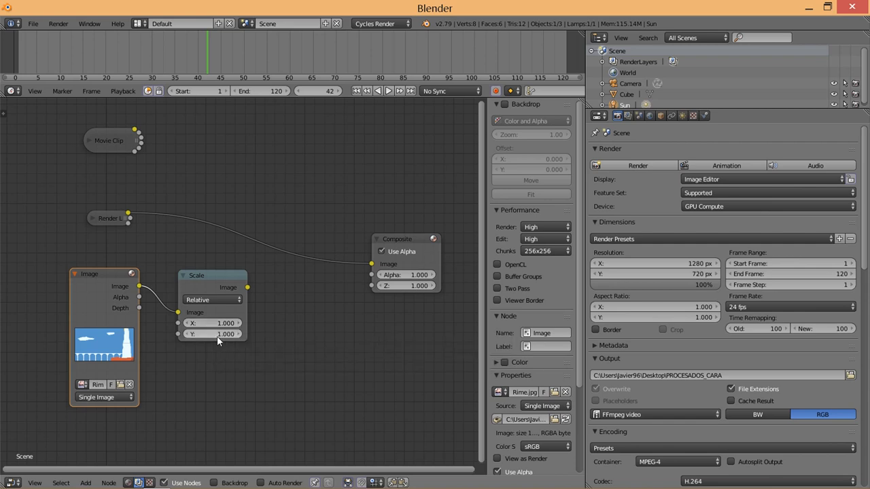
- Set the Scale node's space to Render Size, try the framing methods, and choose Fit
click(207, 301)
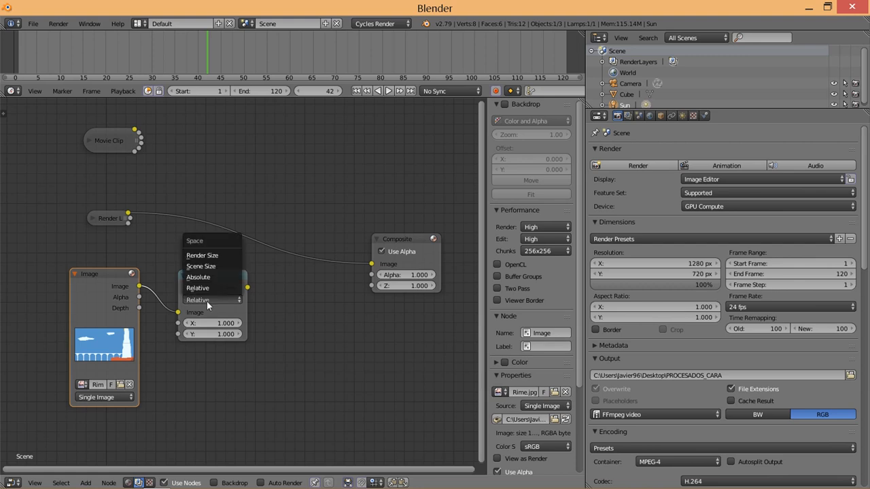
click(211, 257)
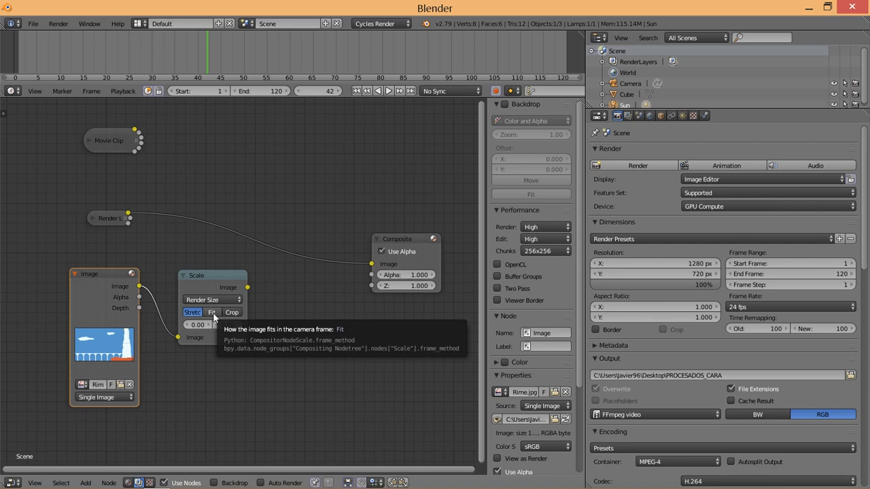
click(233, 313)
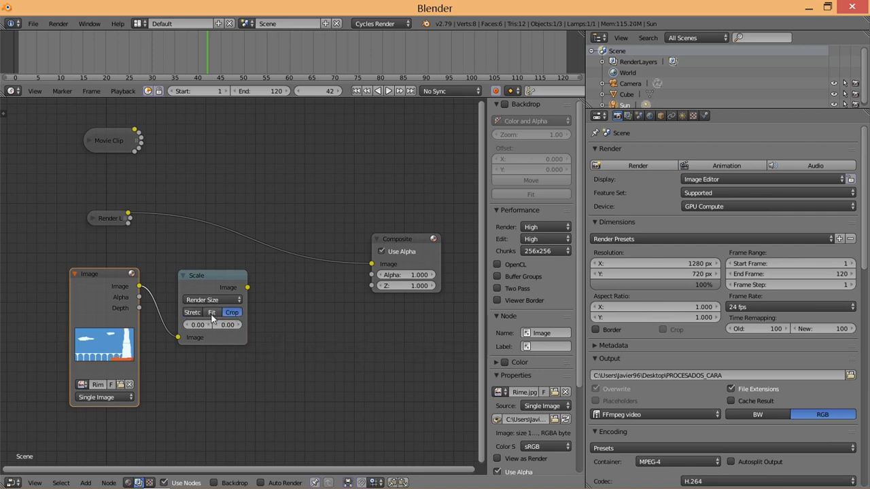
click(212, 313)
scroll(190, 332, up, 1)
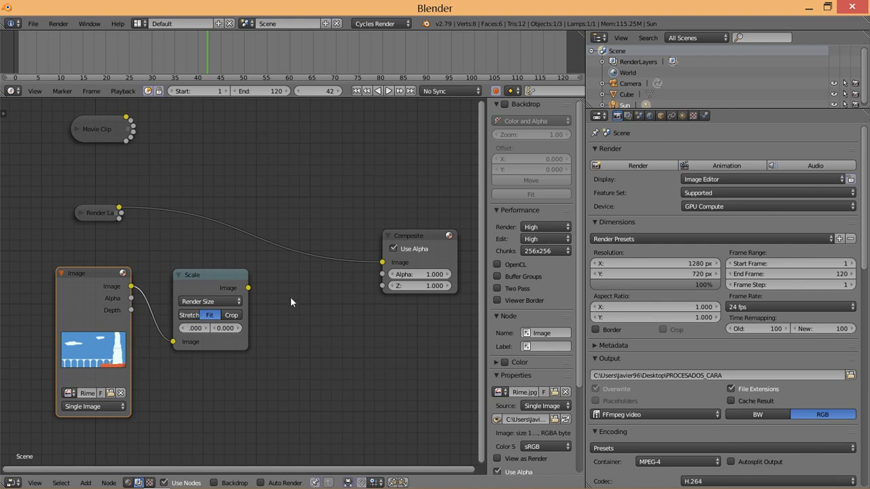
click(189, 314)
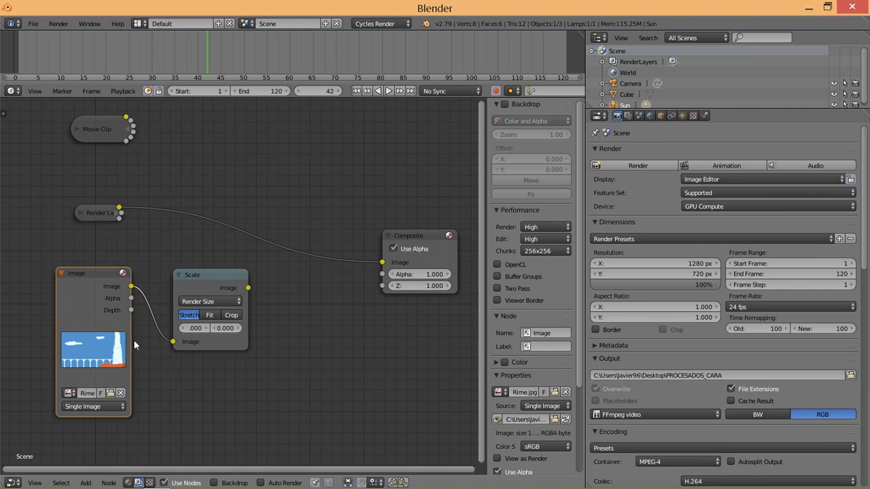
click(212, 316)
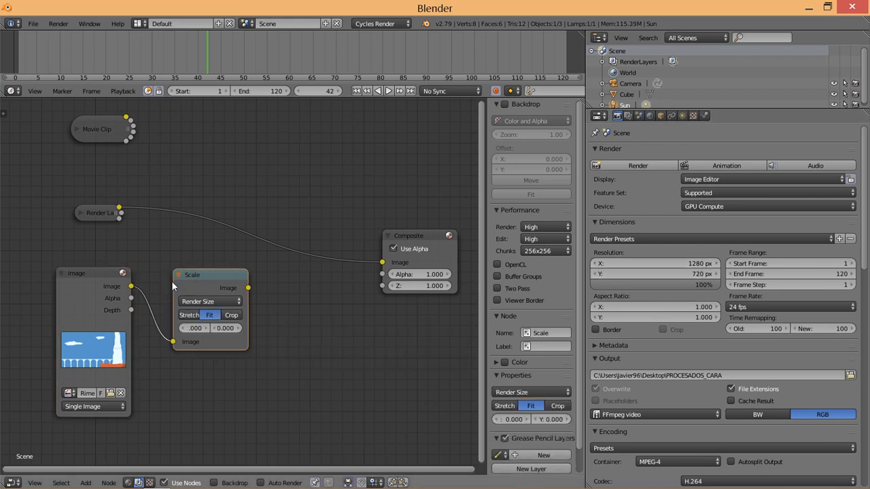
- Move the Image and Scale nodes close together, further down and away from the Composite node
drag(171, 281, 138, 290)
drag(78, 278, 56, 303)
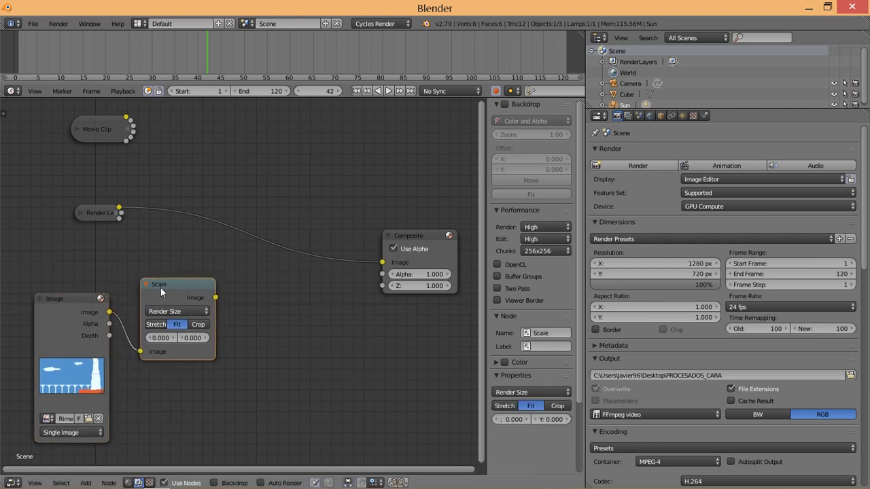
drag(161, 287, 145, 306)
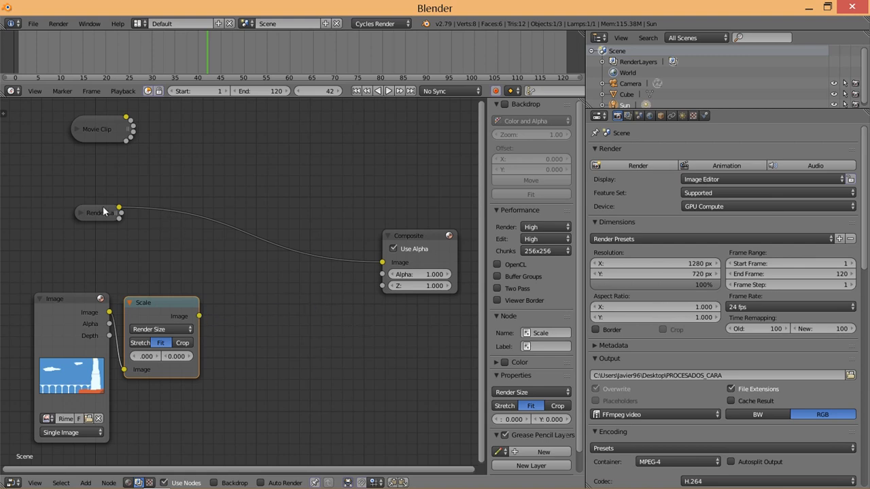
- Expand the Render Layers and Movie Clip nodes again and stack them above the Image node
click(81, 213)
drag(98, 219, 51, 188)
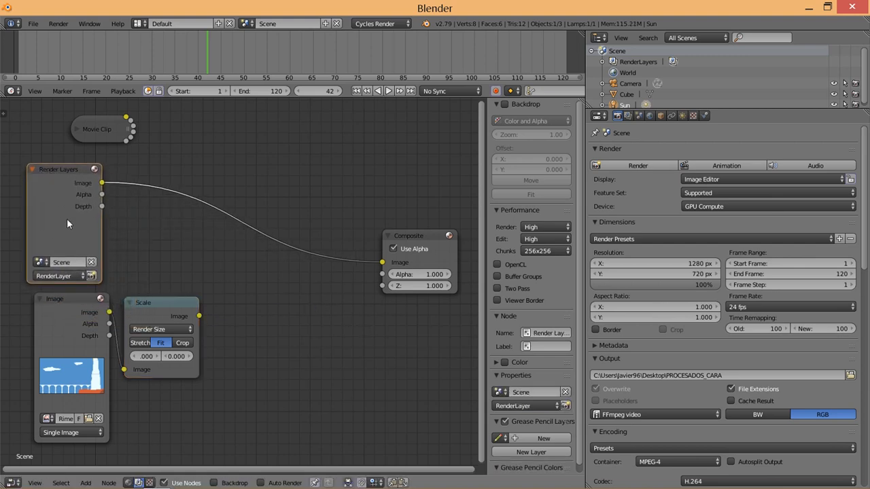
click(77, 129)
scroll(133, 251, down, 2)
drag(133, 252, 105, 116)
middle_drag(273, 269, 208, 284)
scroll(208, 286, down, 1)
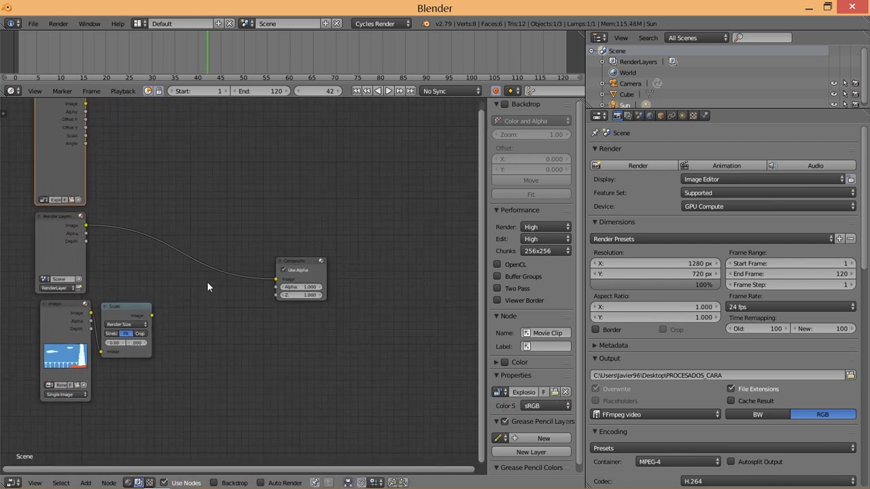
- Add a Viewer node beneath the repositioned Composite node and feed both from the Render Layers Image output through a shared reroute point
drag(311, 270, 355, 196)
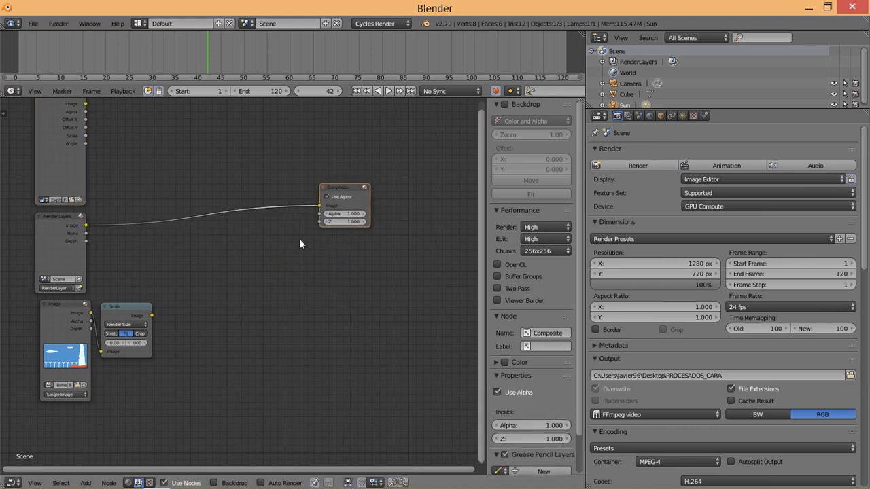
key(shift+a)
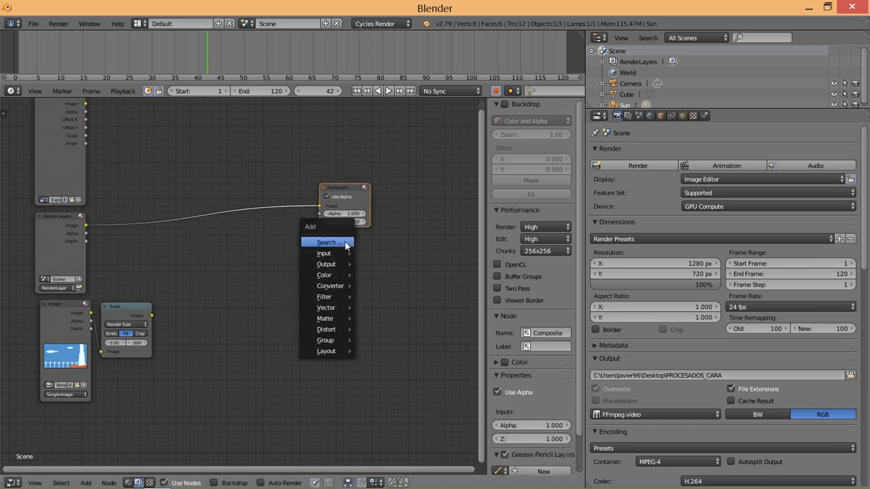
mouse_move(339, 263)
click(395, 311)
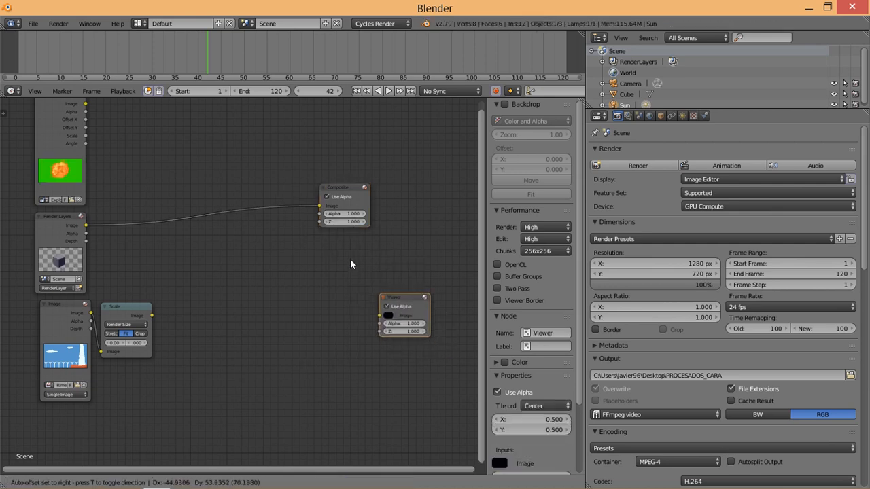
click(320, 232)
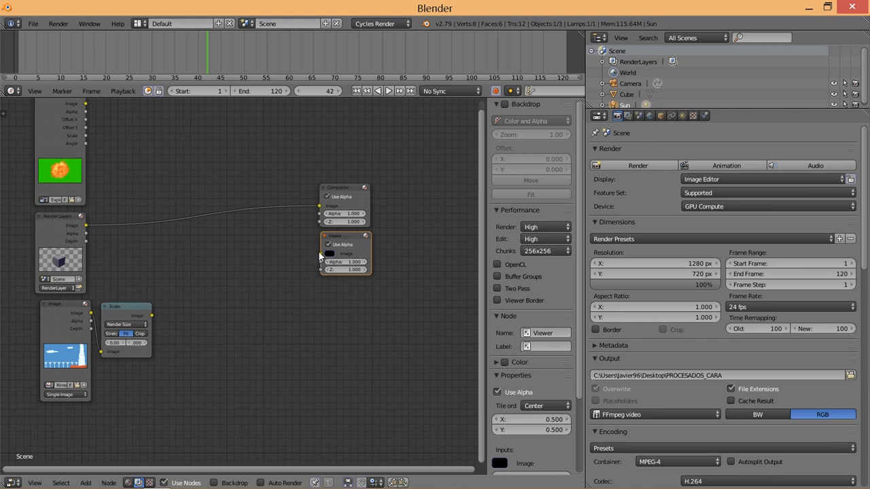
drag(319, 253, 86, 226)
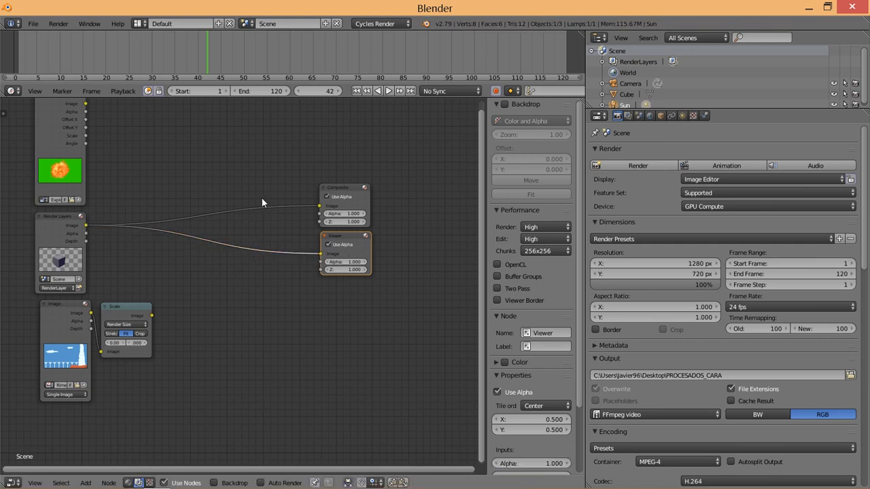
ctrl+right_drag(297, 160, 292, 292)
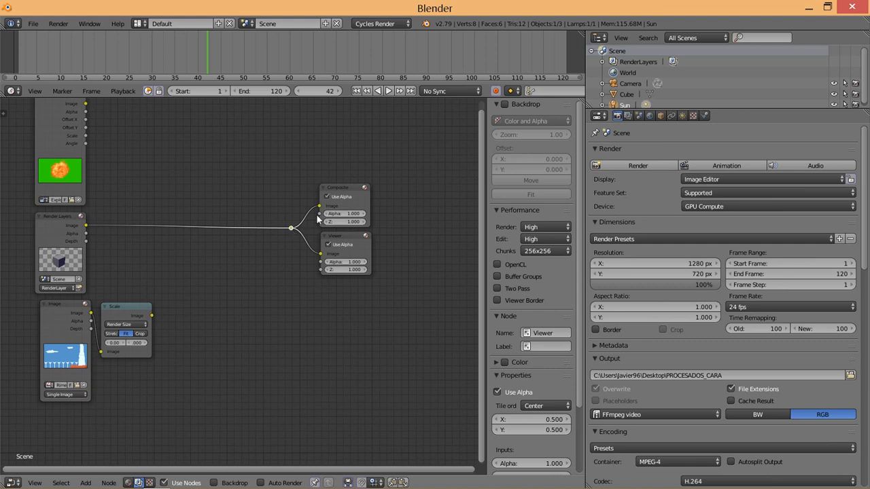
- Shift the Composite and Viewer nodes slightly away from the reroute point and enable the node editor's backdrop
click(346, 244)
click(355, 245)
click(364, 254)
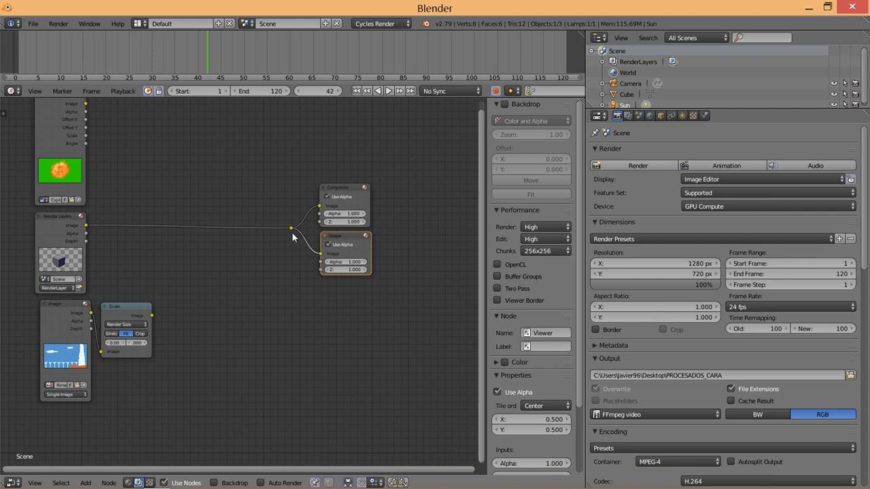
drag(350, 193, 358, 191)
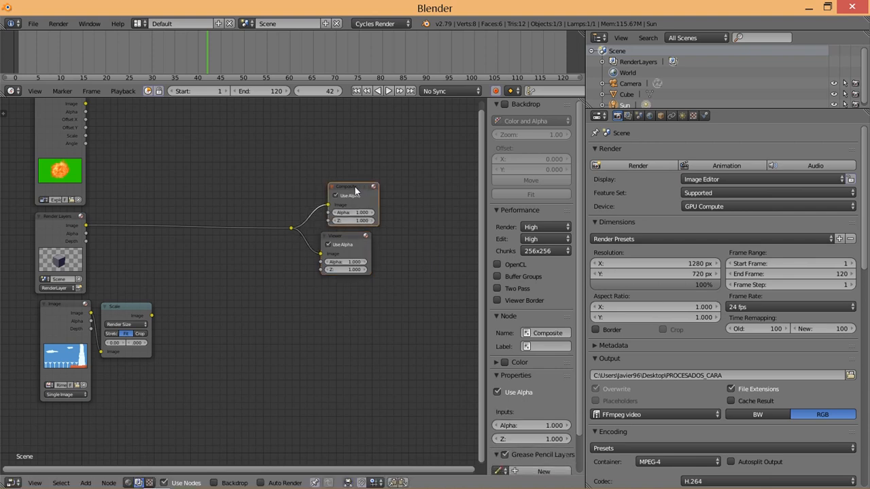
drag(342, 238, 349, 239)
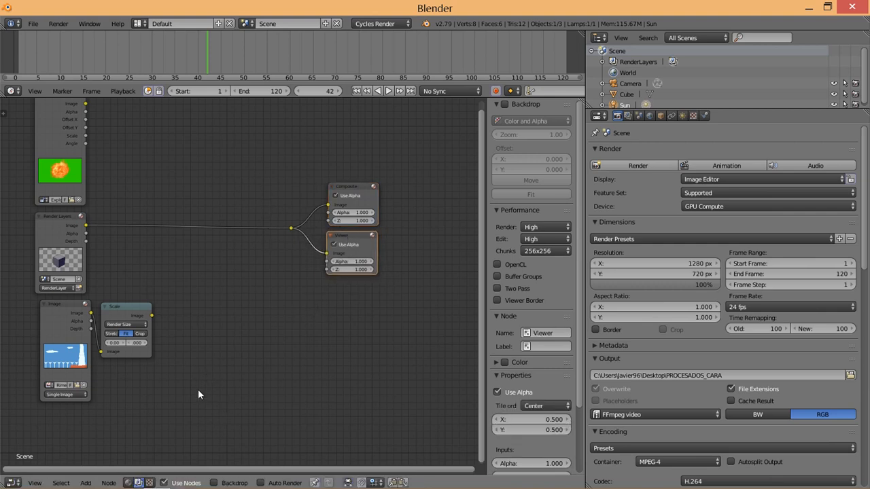
click(214, 482)
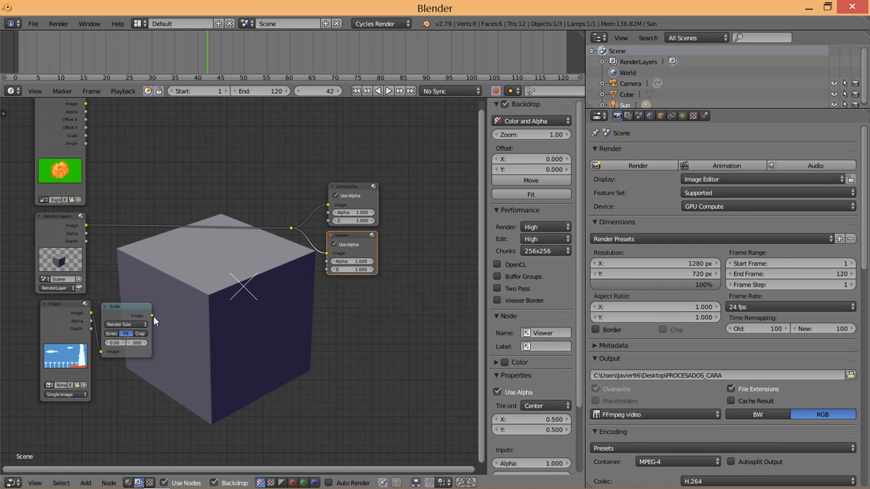
- Connect the Scale node's Image output to the shared reroute point and set the backdrop zoom to 0.53
drag(152, 316, 292, 230)
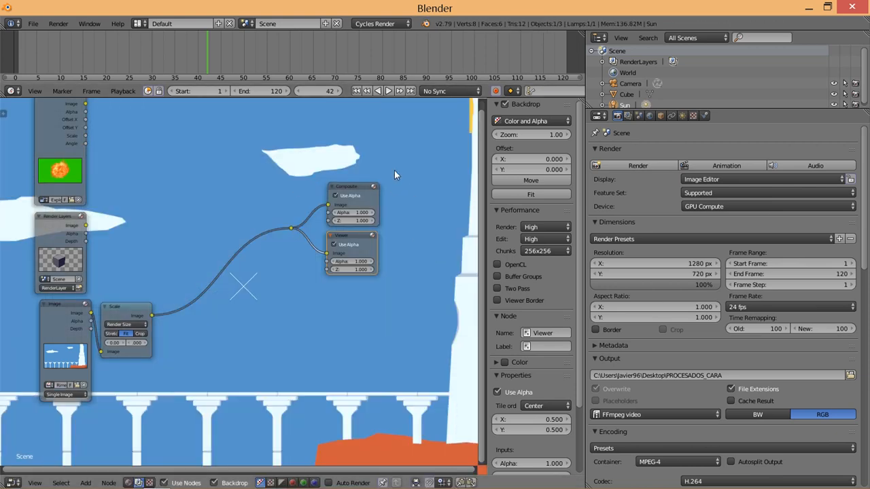
scroll(215, 216, down, 3)
scroll(182, 221, up, 4)
middle_drag(165, 213, 201, 255)
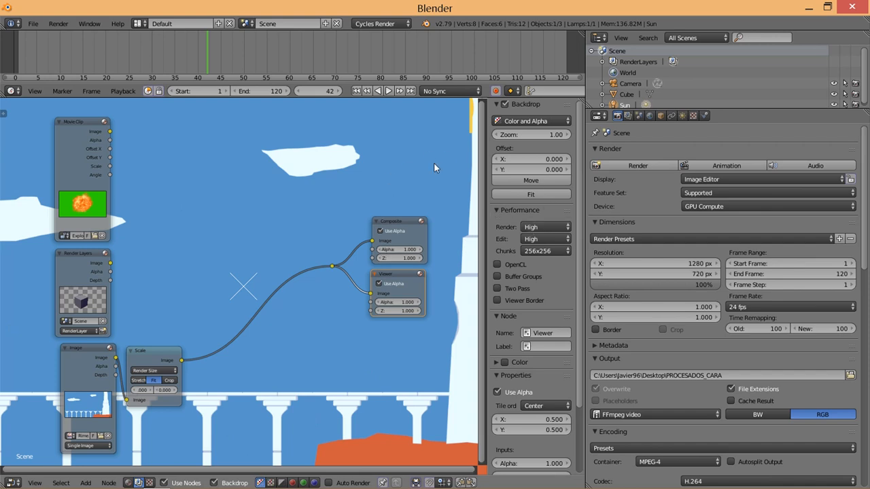
key(n)
key(n)
drag(528, 132, 493, 135)
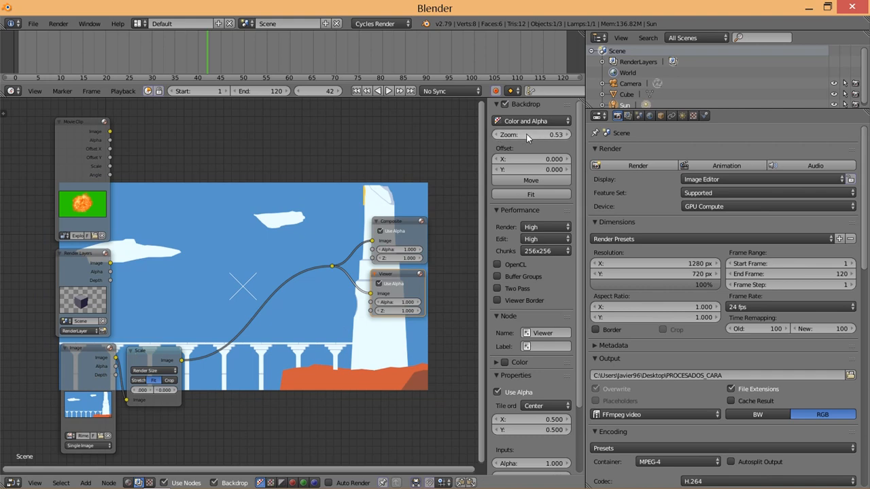
middle_drag(302, 239, 330, 235)
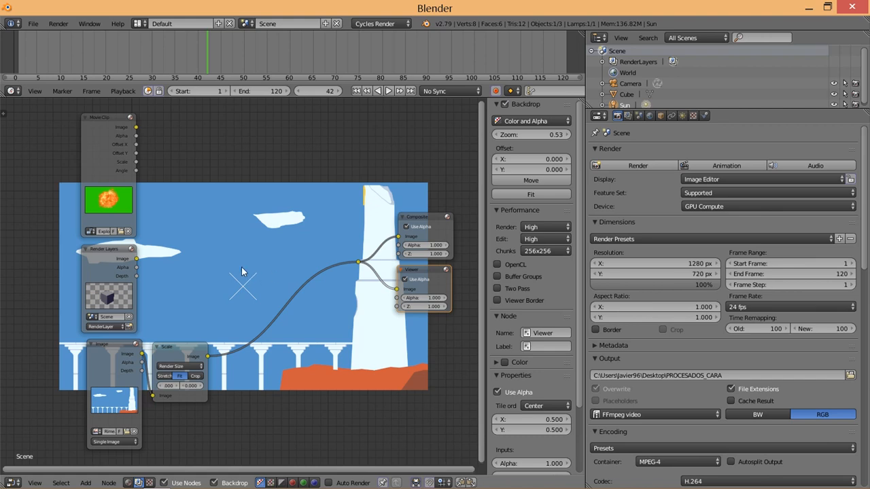
- Add an Alpha Over node in the free space above the link between the Scale node and the reroute point
scroll(203, 317, up, 1)
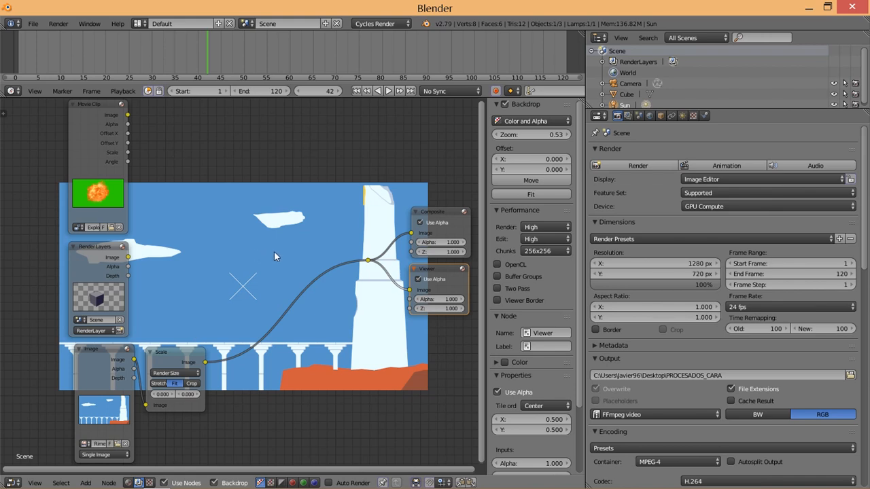
key(shift+a)
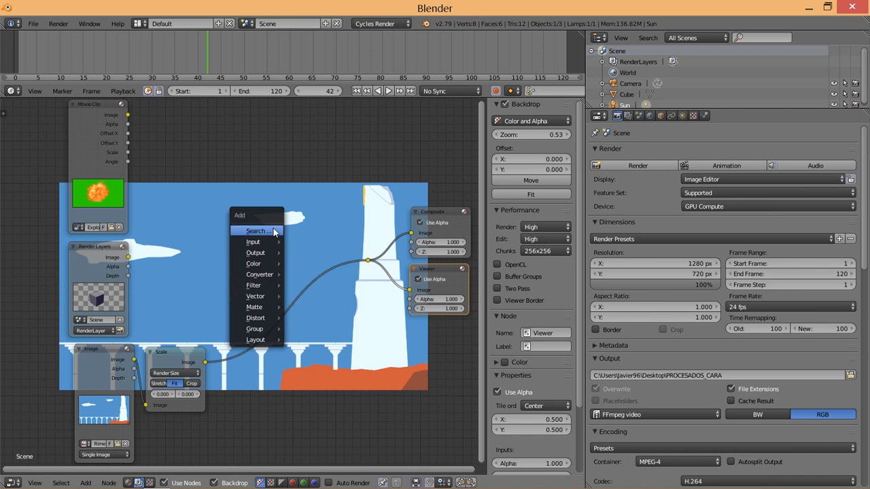
click(274, 232)
text(alpha)
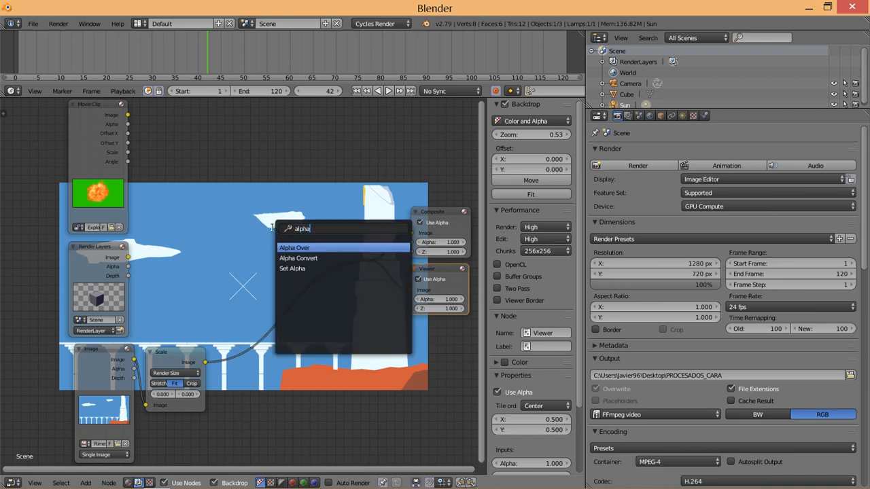
click(299, 247)
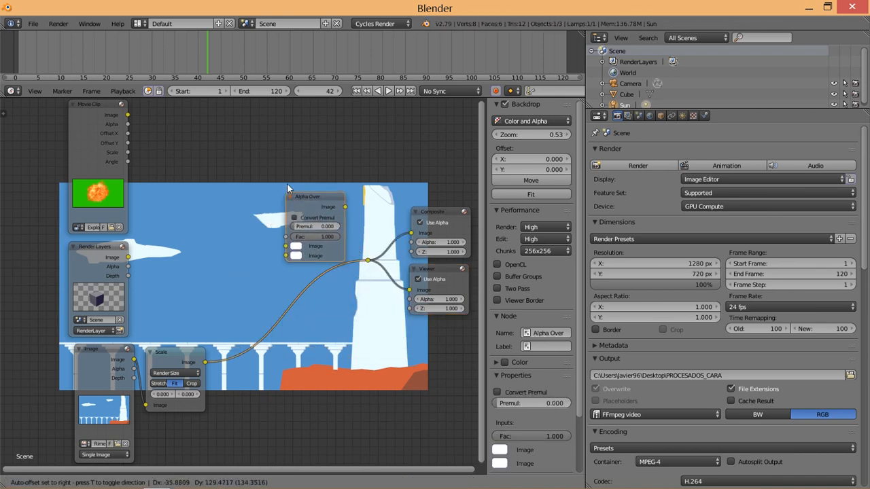
click(263, 157)
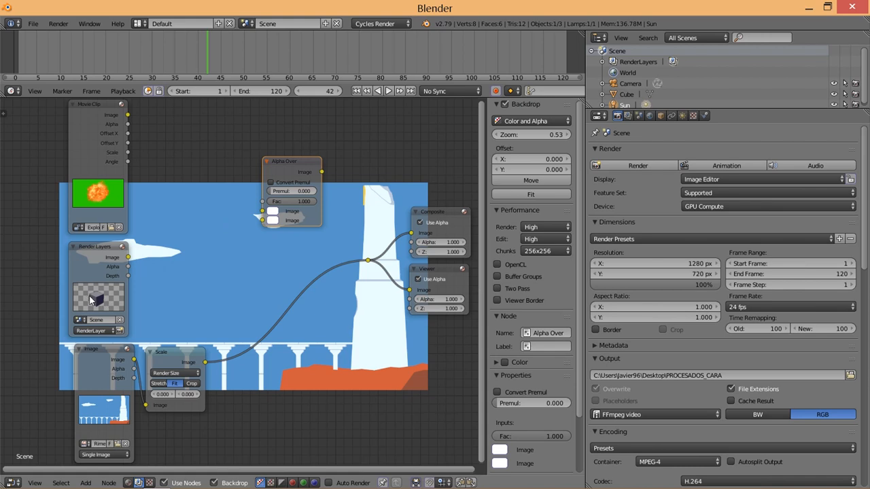
- Feed Render Layers into the Alpha Over node's first Image input and Scale into its second, and connect its output to the reroute point
drag(128, 257, 262, 211)
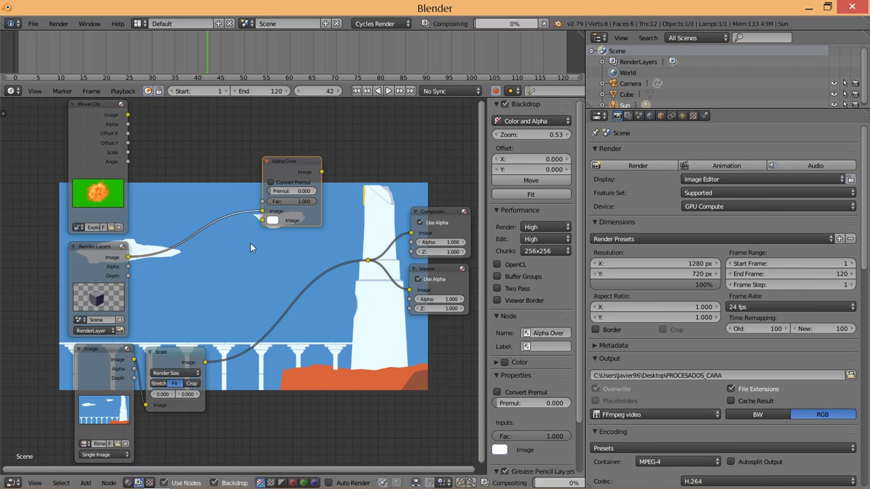
drag(204, 362, 262, 221)
drag(292, 163, 309, 233)
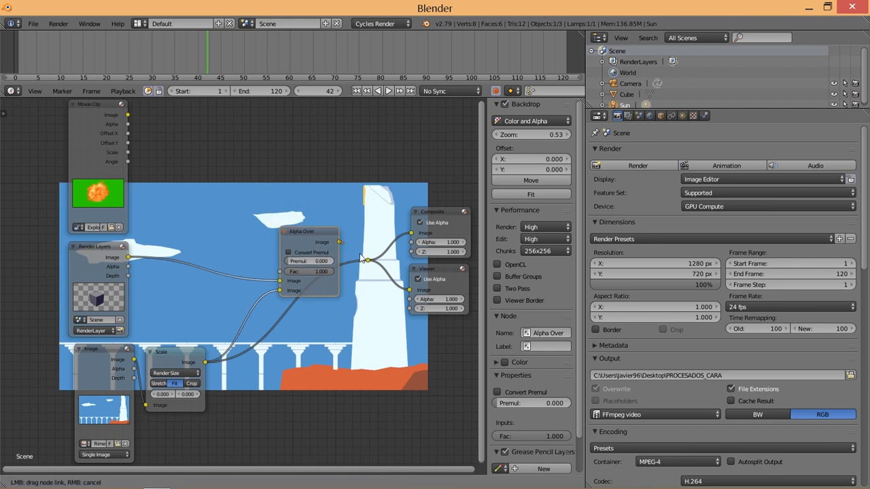
drag(362, 257, 370, 265)
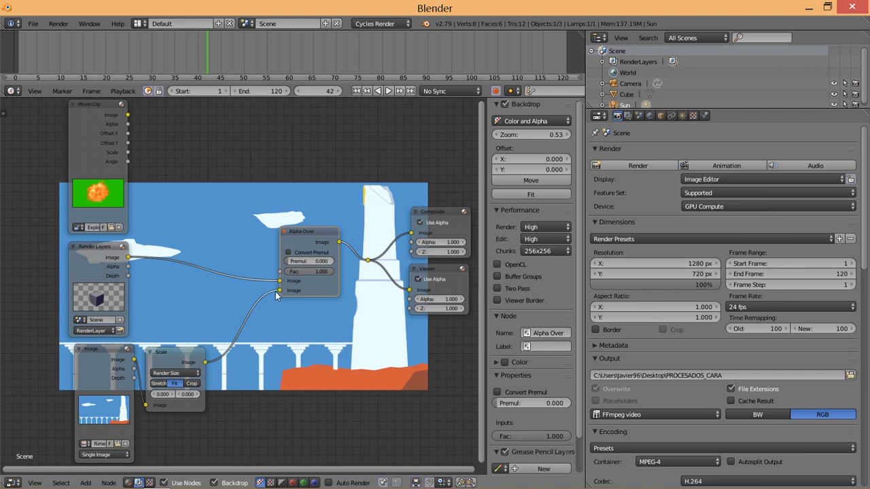
- Swap the Alpha Over inputs so Scale feeds the first and Render Layers the second, and shift the node slightly toward the reroute point
mouse_move(280, 292)
mouse_down()
mouse_move(289, 279)
mouse_move(278, 281)
mouse_up()
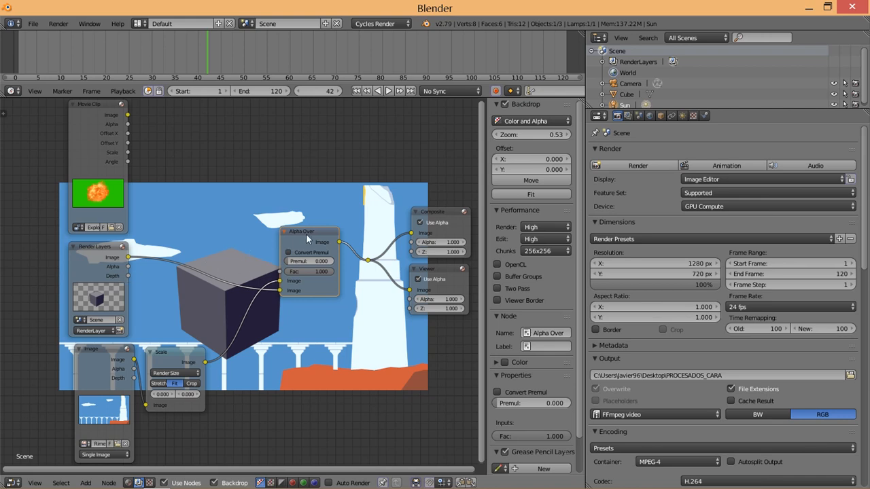
mouse_move(306, 233)
mouse_down()
mouse_move(328, 228)
mouse_move(322, 232)
mouse_up()
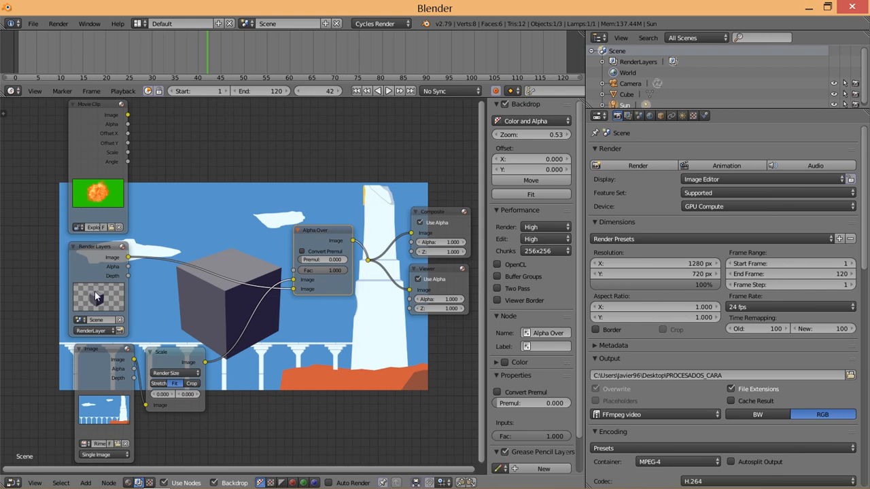
drag(294, 289, 292, 289)
- Duplicate the Alpha Over node above the original and transfer the Render Layers link to the copy's first Image input
key(shift+d)
click(238, 154)
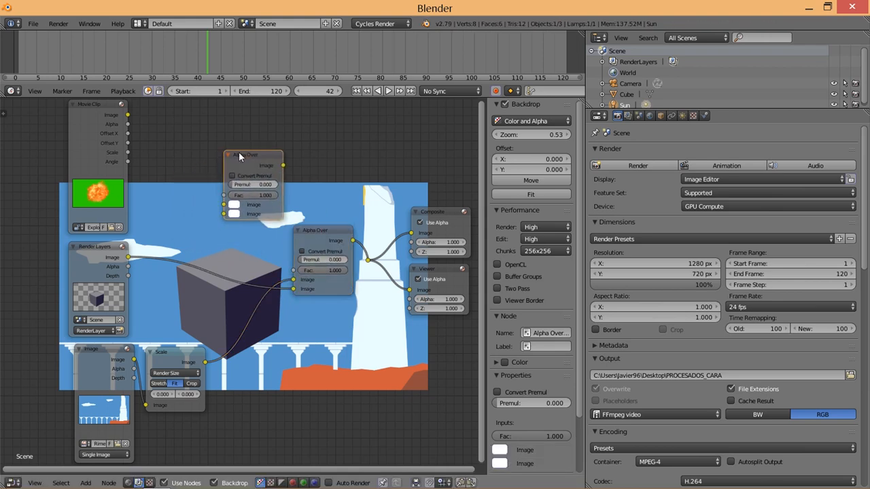
drag(292, 288, 227, 205)
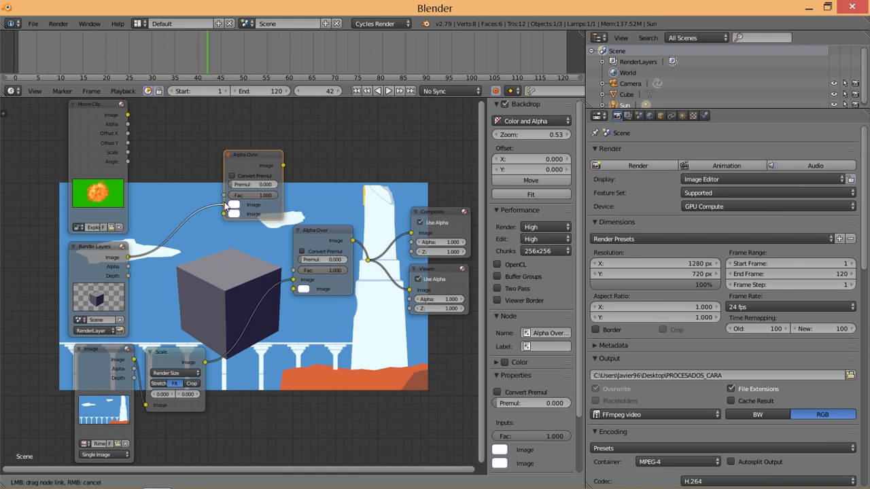
drag(226, 204, 224, 203)
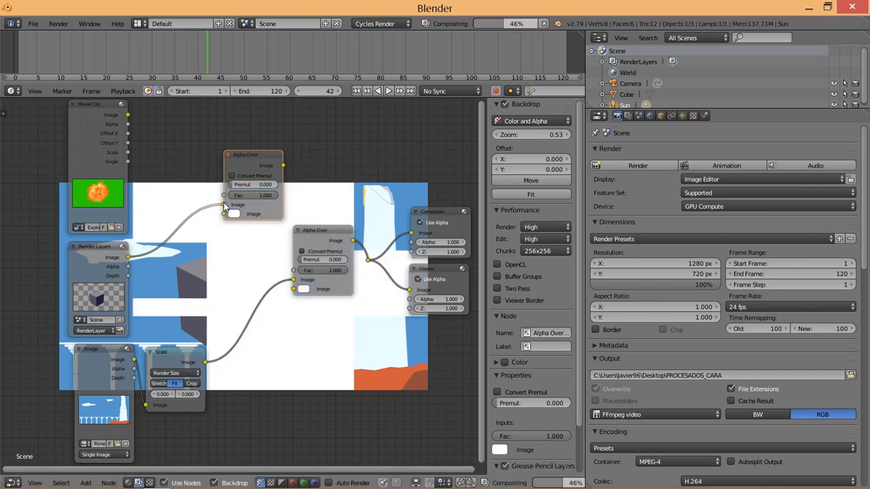
- Feed the Movie Clip image into the new Alpha Over's second Image input and its output into the original Alpha Over's second Image input
drag(128, 115, 231, 216)
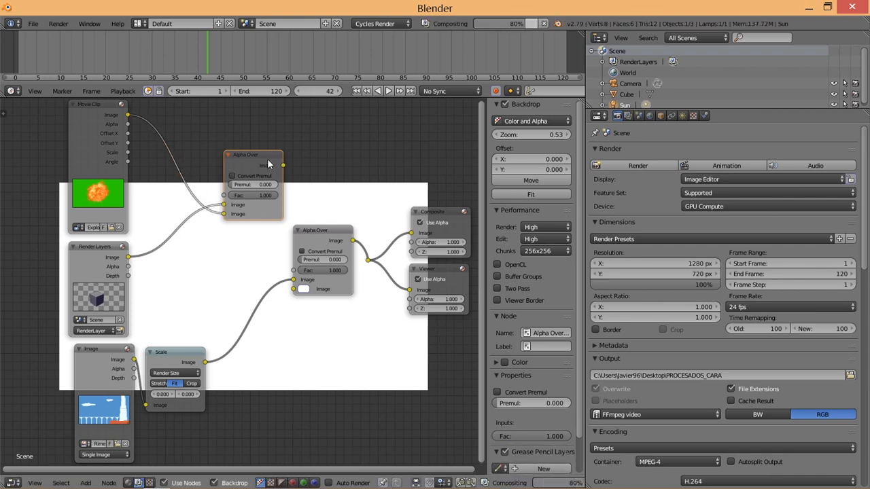
drag(282, 165, 294, 289)
drag(246, 159, 229, 159)
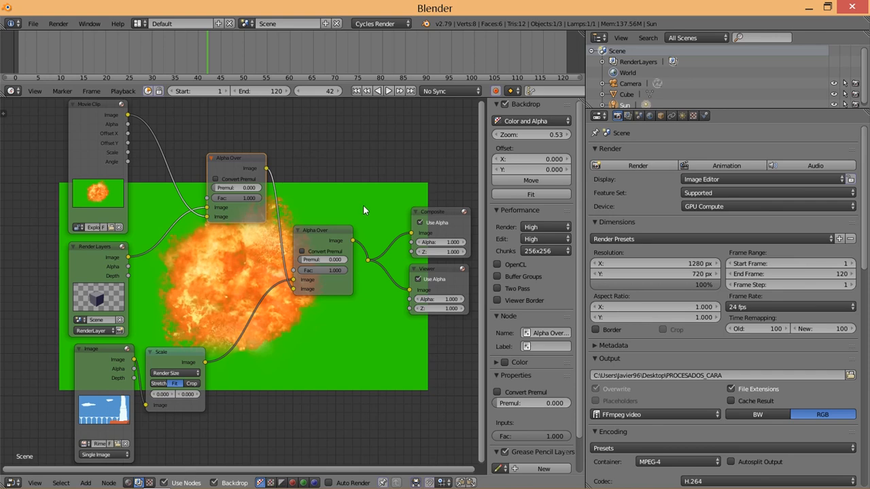
- Move the Image, Render Layers and Movie Clip nodes farther from the Alpha Over nodes, keeping them stacked in a column
scroll(312, 140, up, 1)
middle_drag(312, 140, 347, 193)
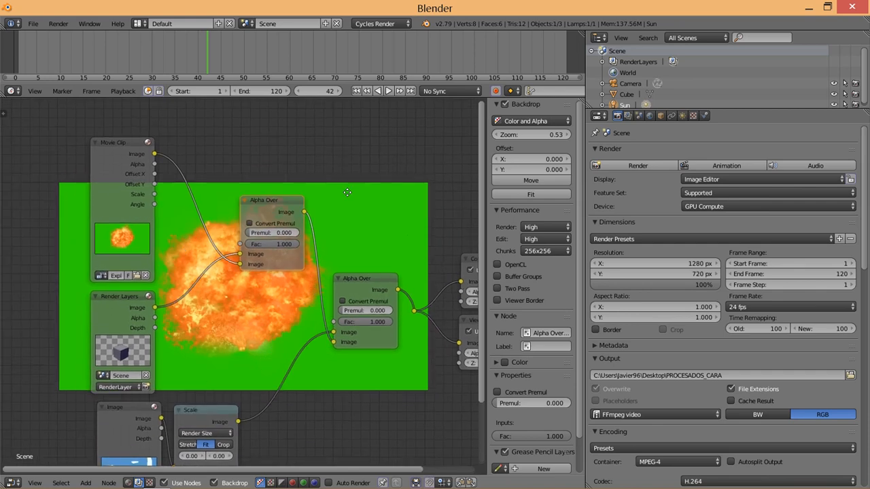
scroll(127, 181, down, 1)
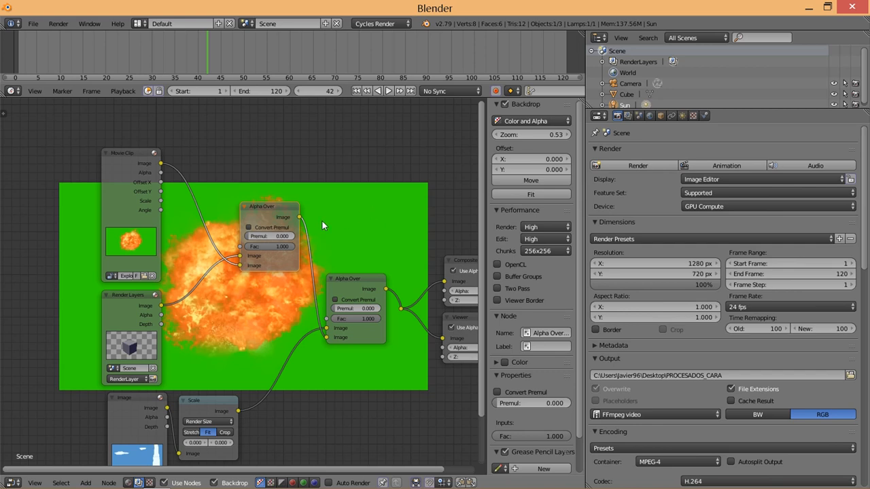
drag(128, 400, 77, 402)
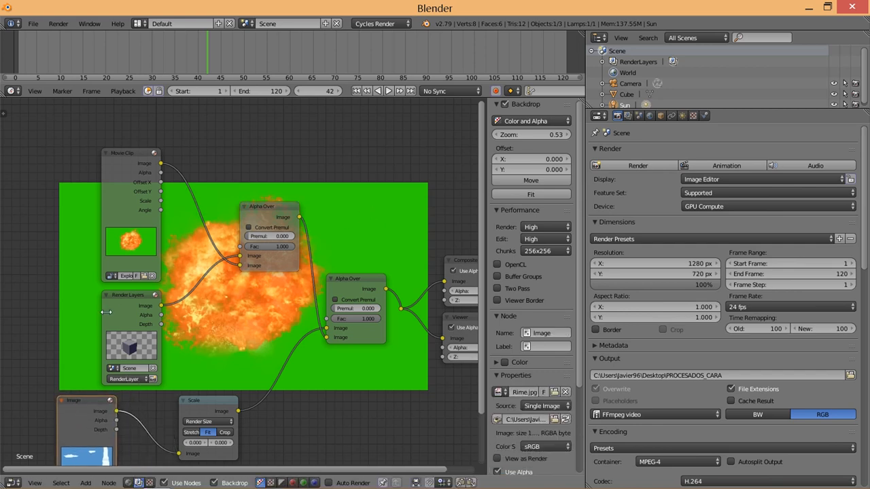
drag(102, 295, 2, 295)
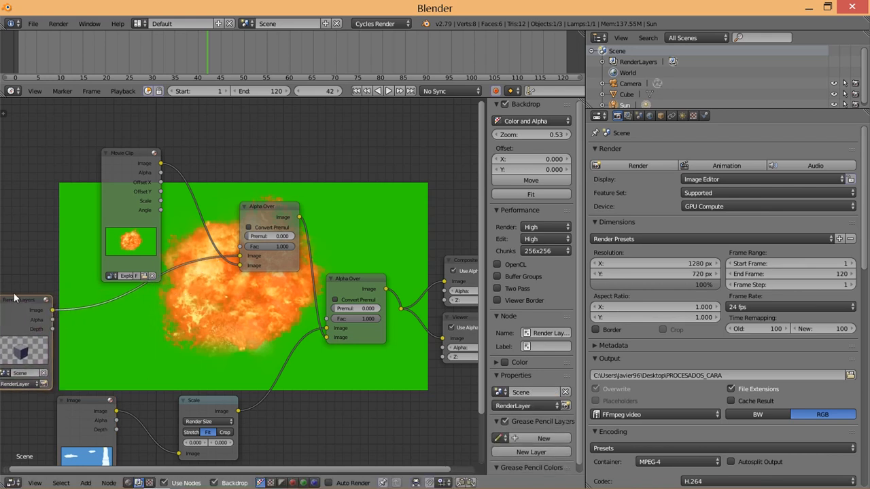
scroll(222, 269, down, 1)
drag(87, 388, 35, 389)
drag(124, 188, 33, 190)
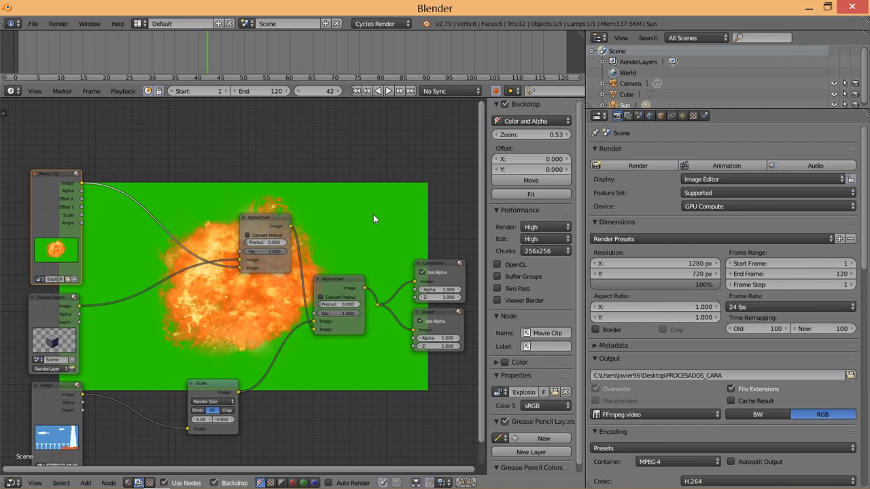
- Insert a Keying node between the Movie Clip and the upper Alpha Over node, and sample the clip's green background as its Key Color
key(shift+a)
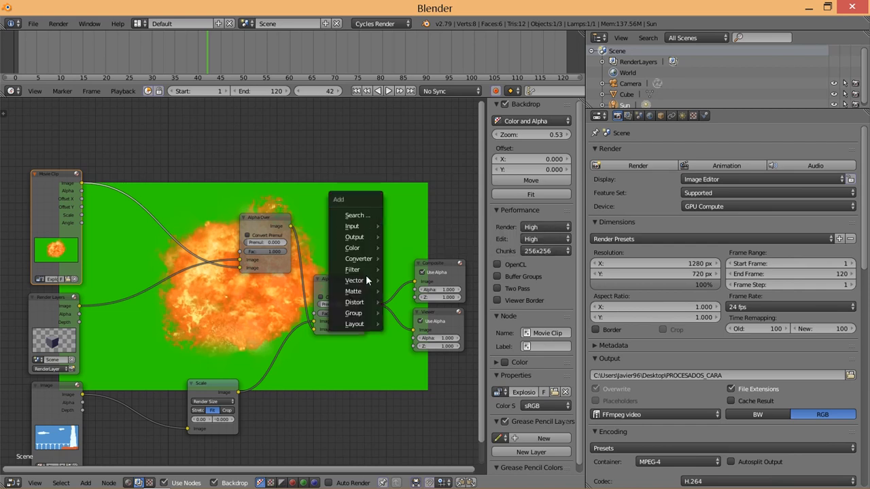
mouse_move(362, 294)
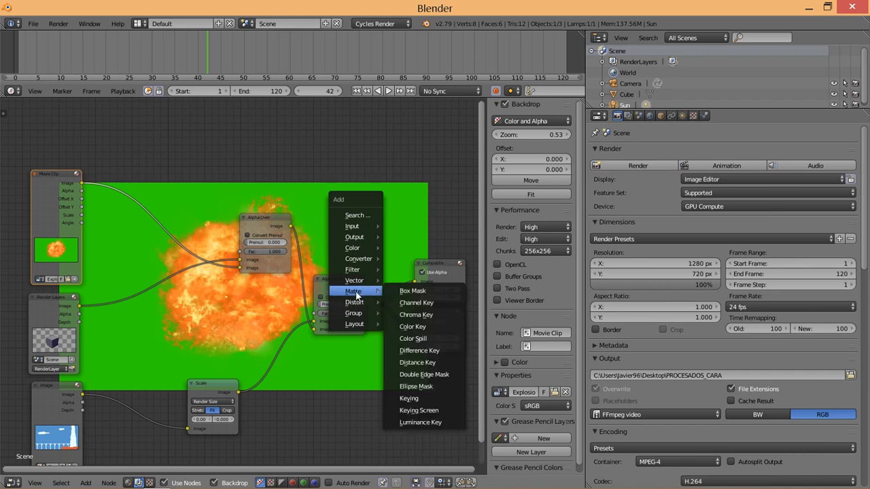
click(414, 397)
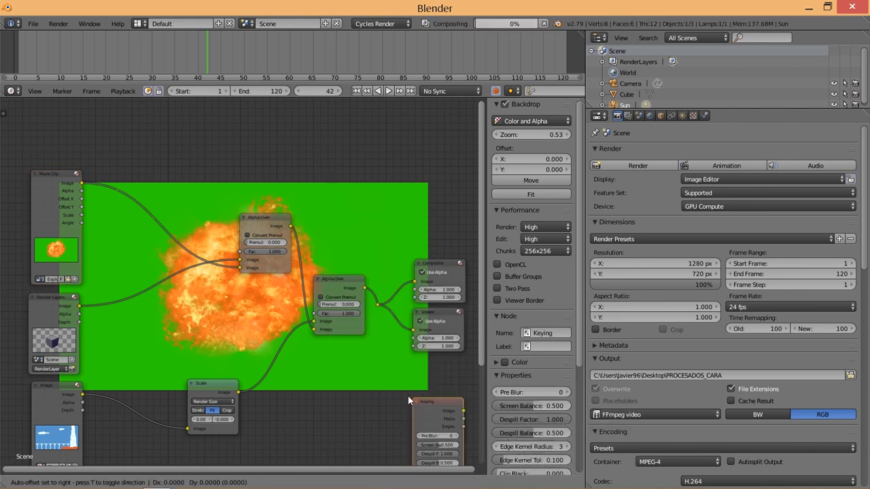
click(100, 114)
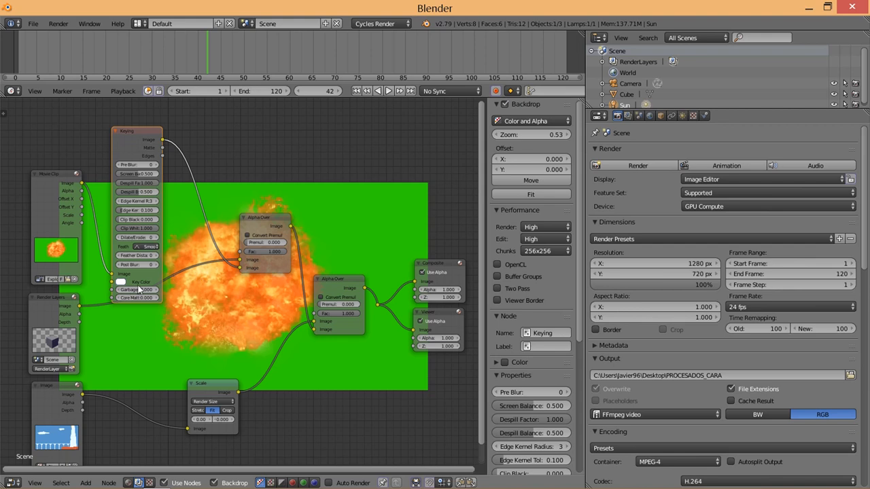
click(120, 283)
click(362, 224)
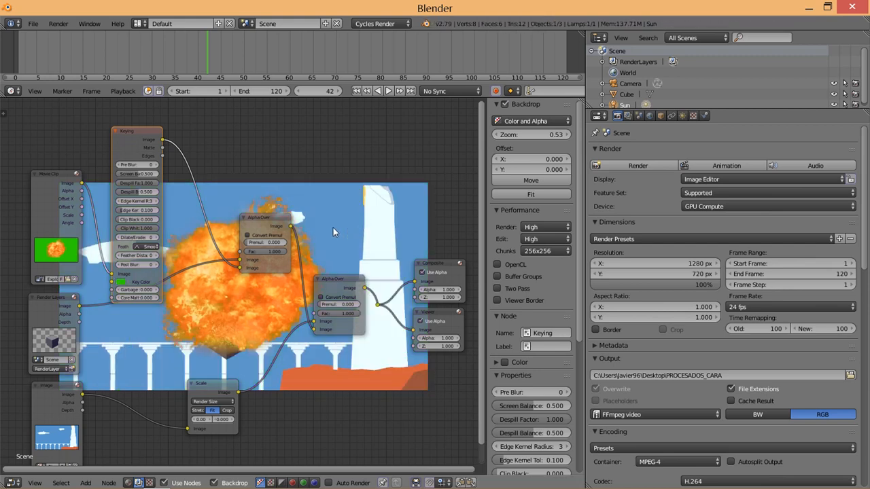
- Go to frame 59 to check the keyed explosion over the cube
middle_drag(246, 316, 74, 468)
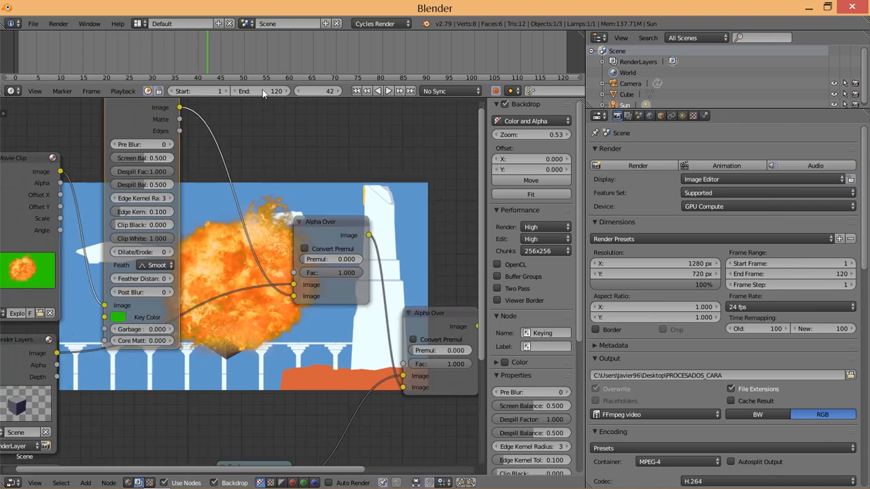
click(287, 59)
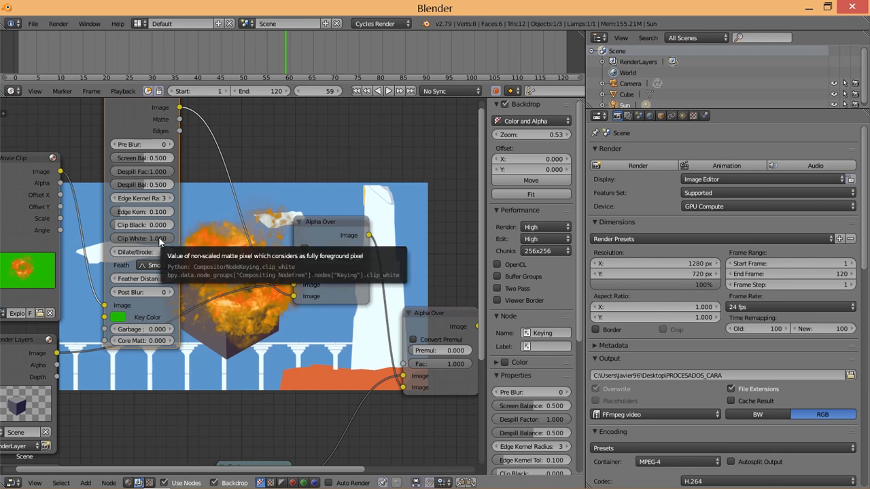
- Set the Keying node's Clip Black to 0.191 and Clip White to 0.891
middle_drag(424, 237, 422, 255)
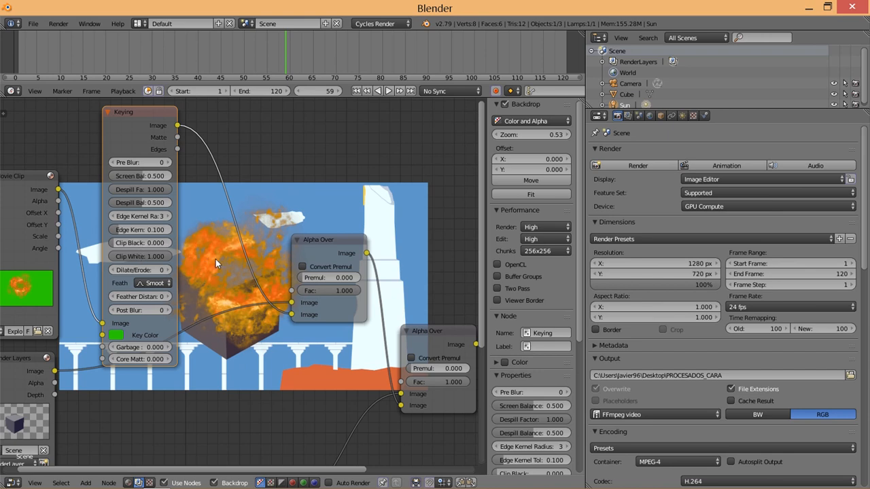
drag(131, 246, 165, 242)
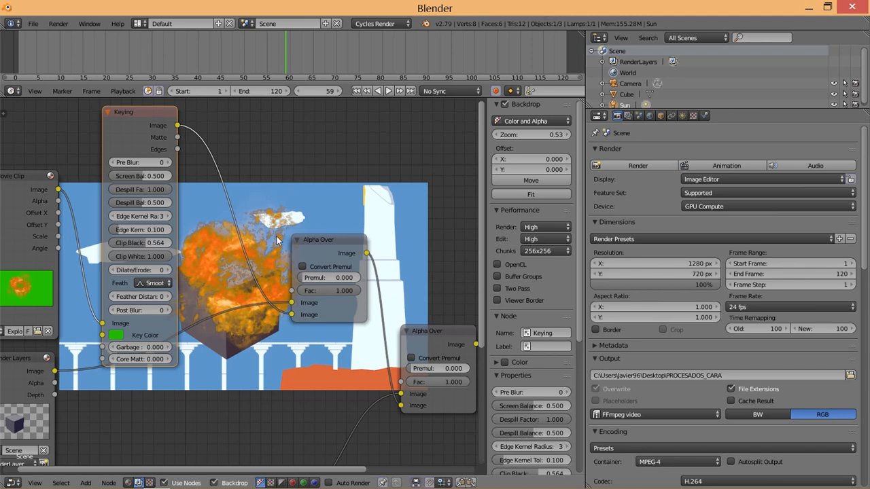
drag(147, 245, 125, 250)
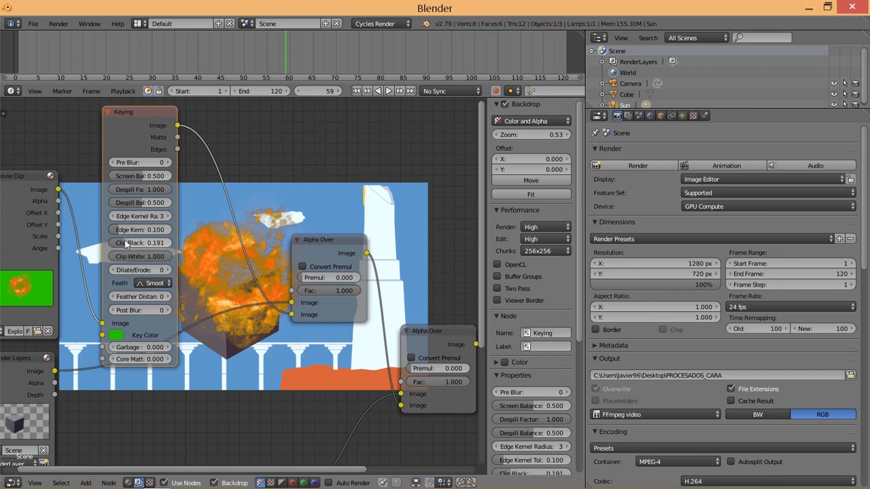
drag(162, 258, 154, 258)
- Set the Keying node's Dilate/Erode to -2 and Post Blur to 1
click(112, 269)
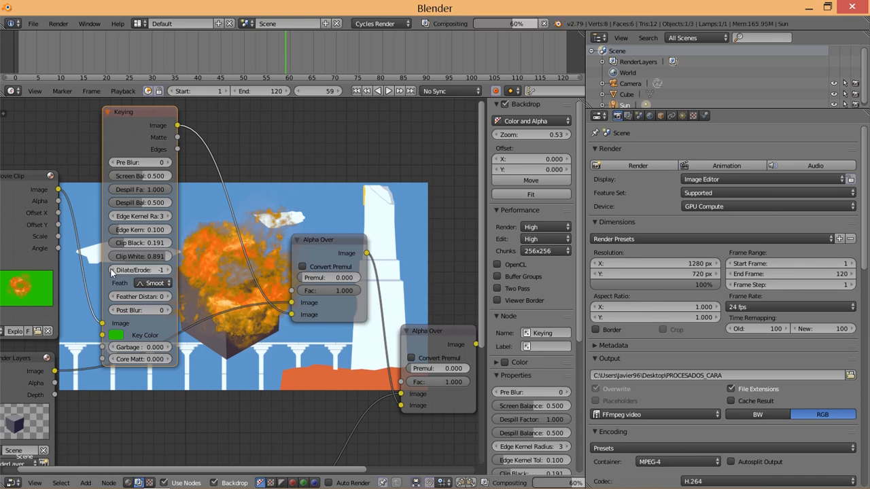
click(112, 269)
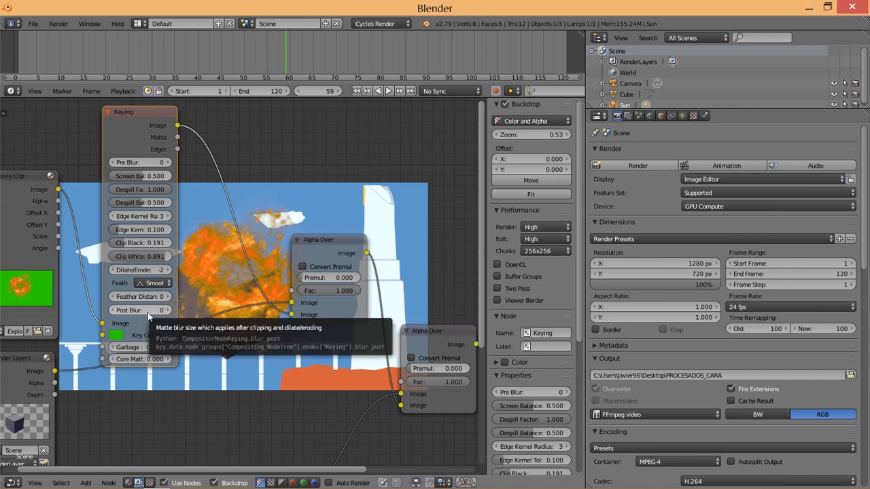
click(166, 311)
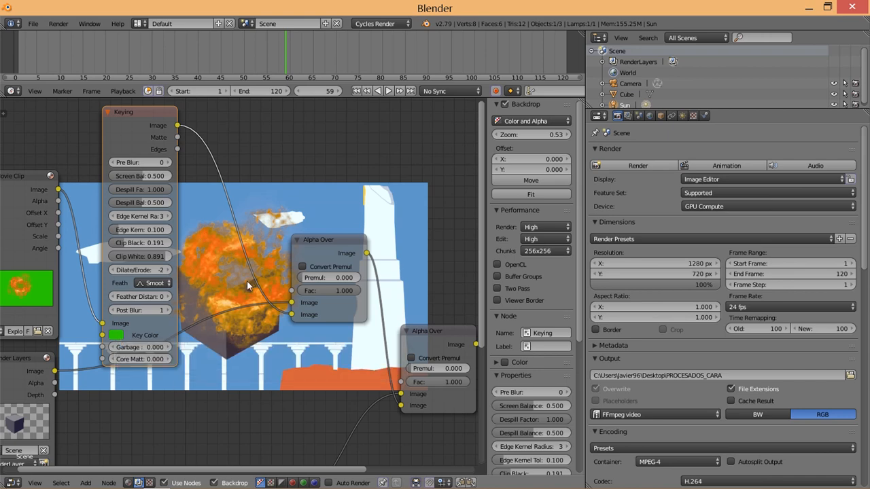
- Rearrange the Keying and Movie Clip nodes, placing the Movie Clip higher beside the Keying node, clear of the Render Layers node
middle_drag(246, 280, 249, 236)
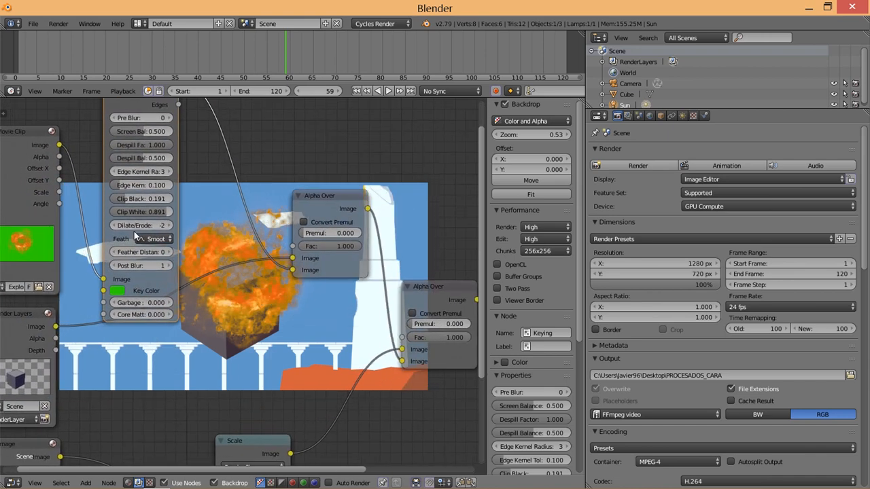
shift+scroll(150, 224, up, 3)
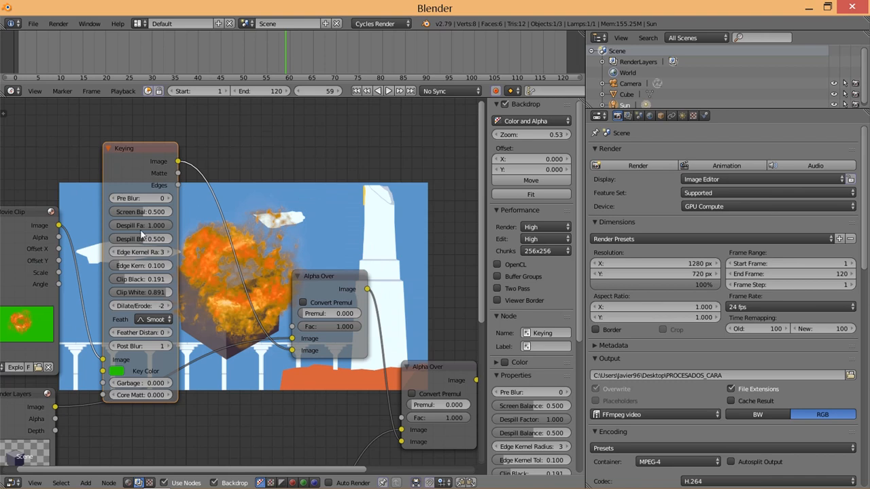
scroll(243, 289, down, 2)
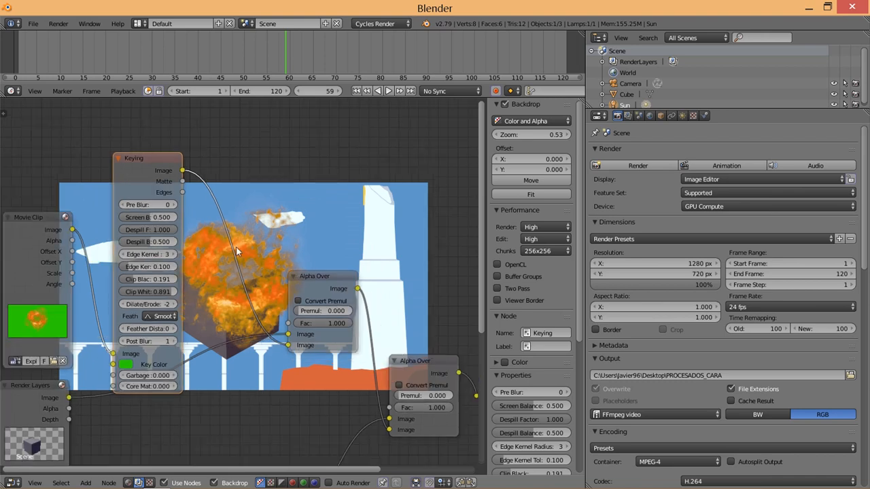
middle_drag(396, 287, 412, 251)
drag(184, 163, 167, 131)
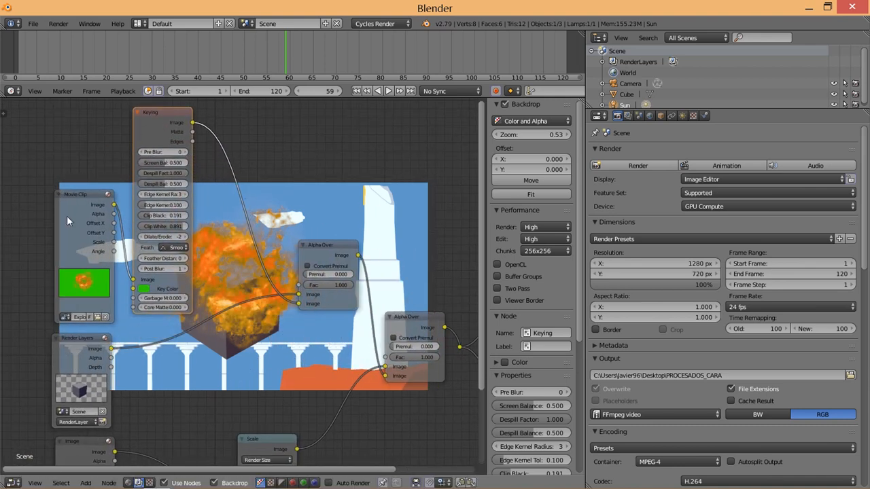
drag(67, 216, 44, 159)
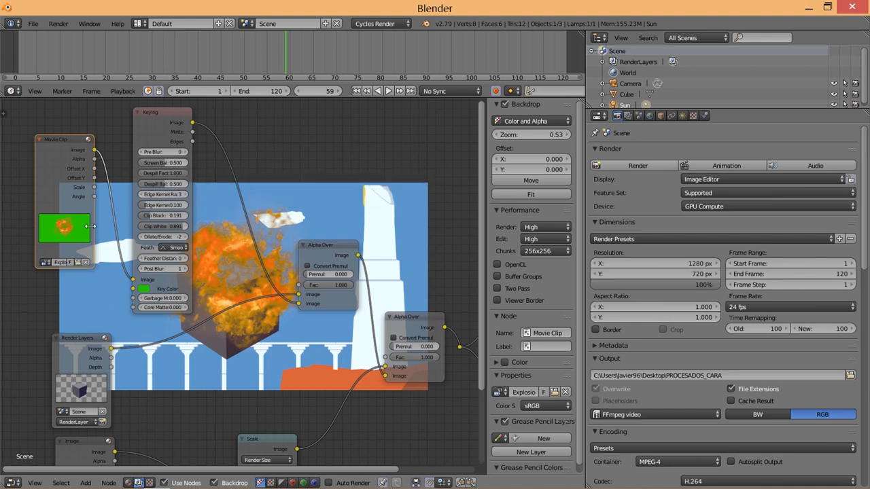
- Change the Keying node's Key Color to a paler, less saturated green using the color wheel
click(146, 290)
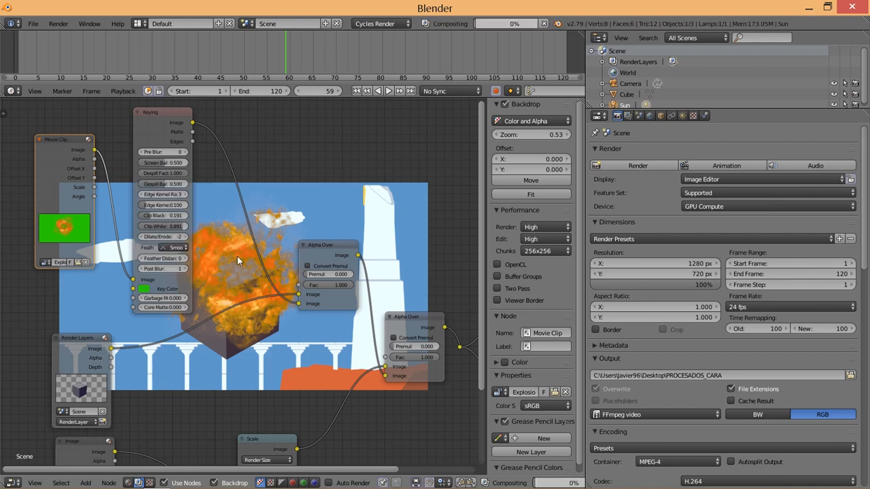
click(144, 290)
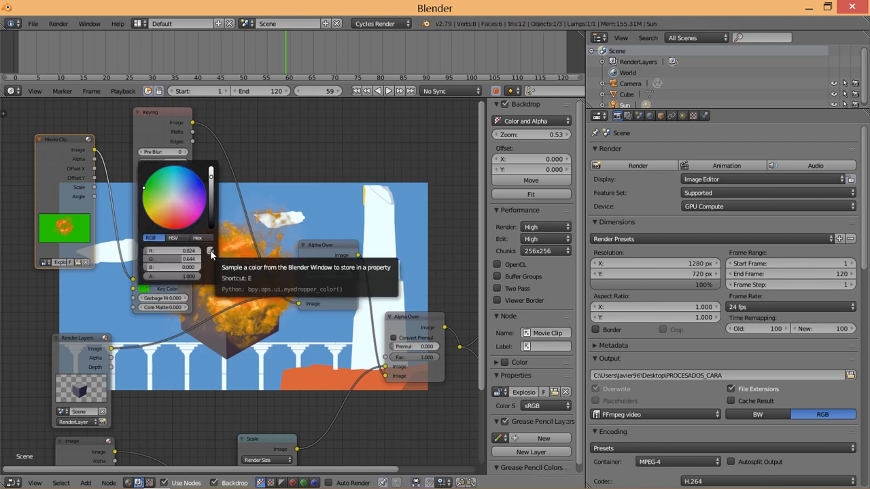
click(149, 190)
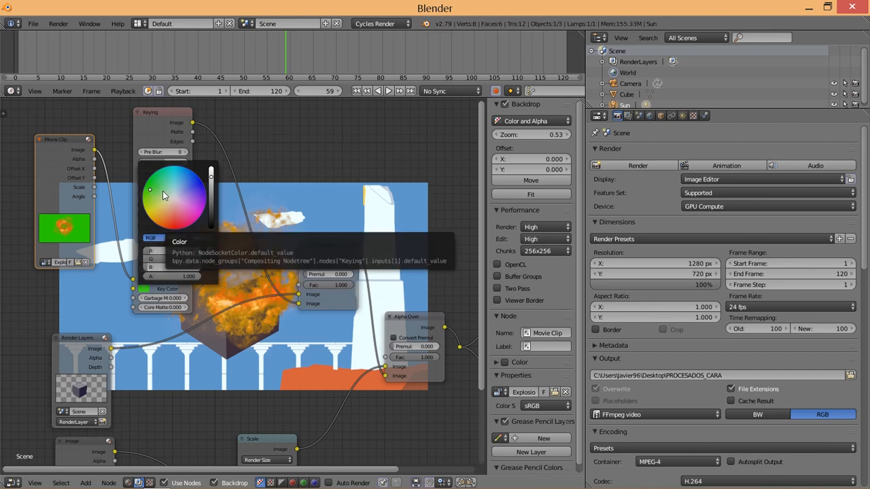
click(157, 191)
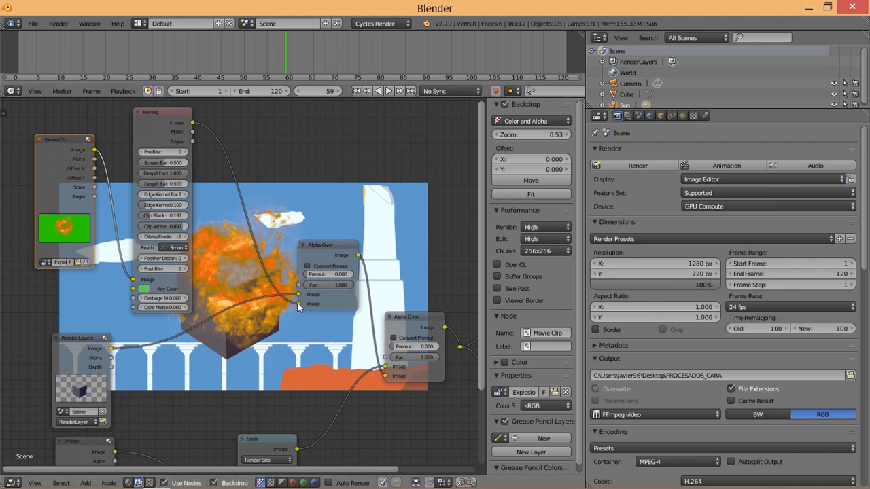
- Preview the Keying output alone and the upper Alpha Over's output by linking each in turn to the reroute feeding Composite and Viewer
drag(299, 303, 456, 353)
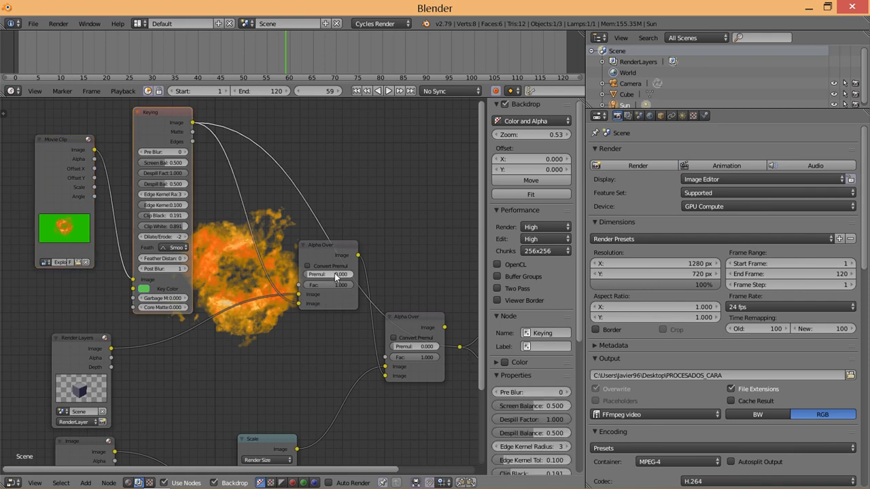
drag(446, 327, 460, 347)
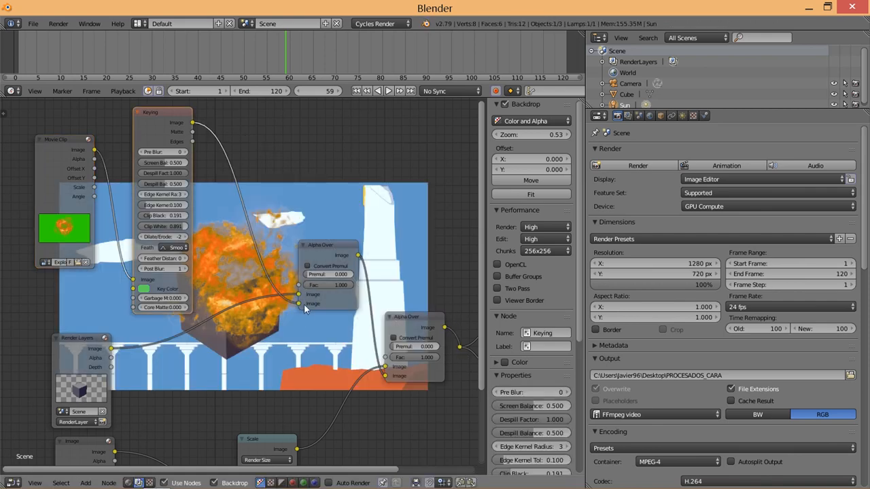
drag(358, 255, 460, 347)
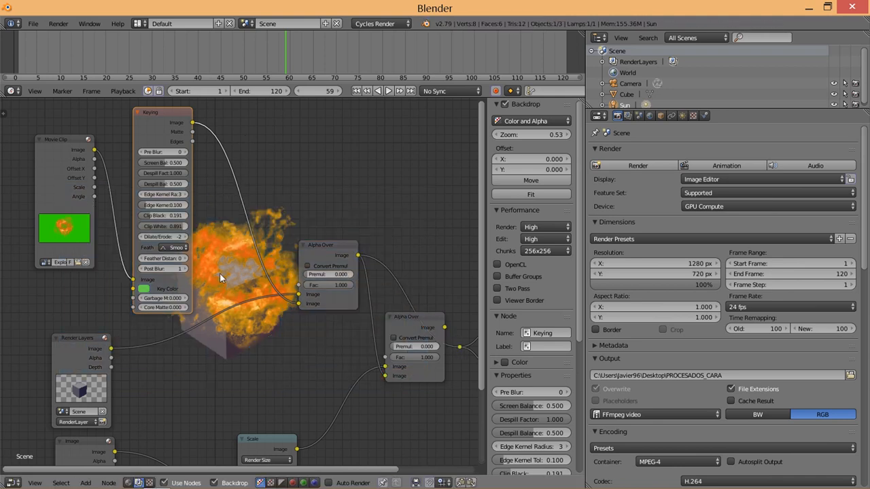
- Move the Scale node right beside the Image node that feeds it, and select the Render Layers node
middle_drag(219, 273, 206, 190)
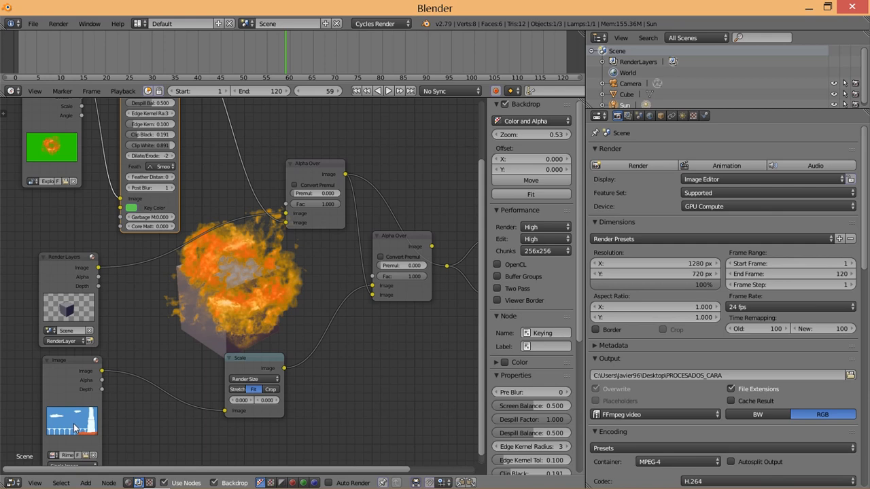
middle_drag(266, 240, 264, 291)
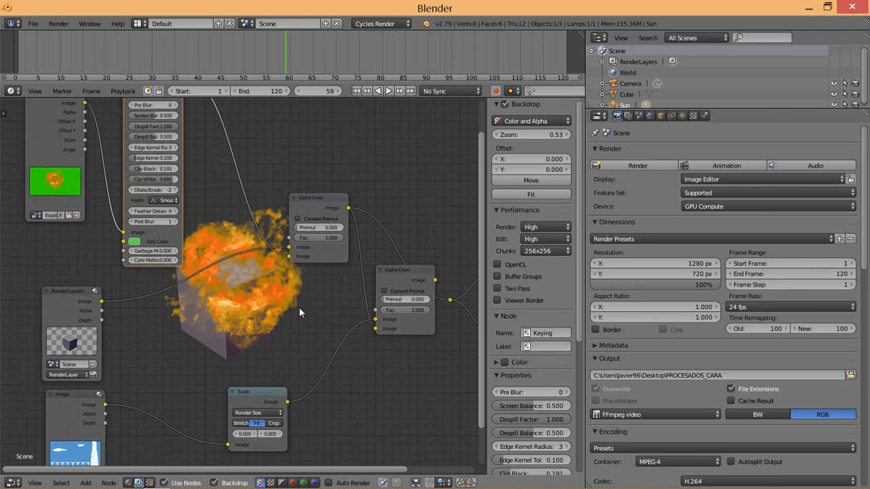
middle_drag(296, 306, 287, 267)
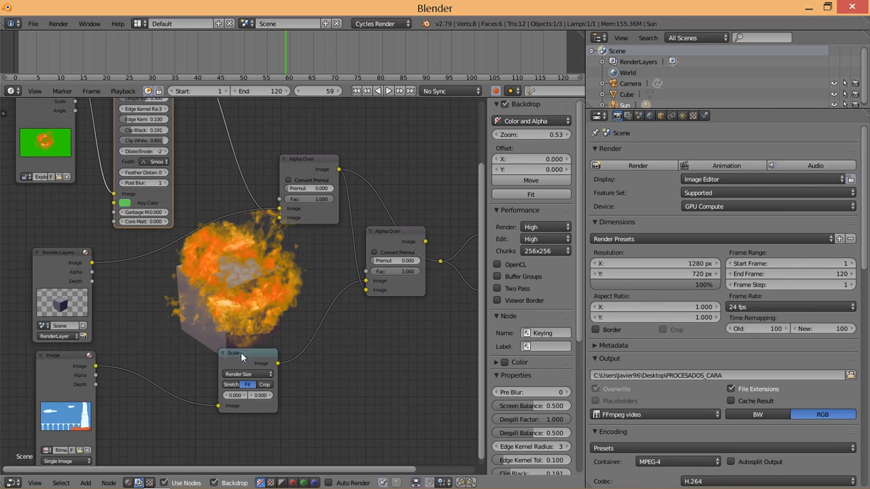
drag(241, 352, 136, 358)
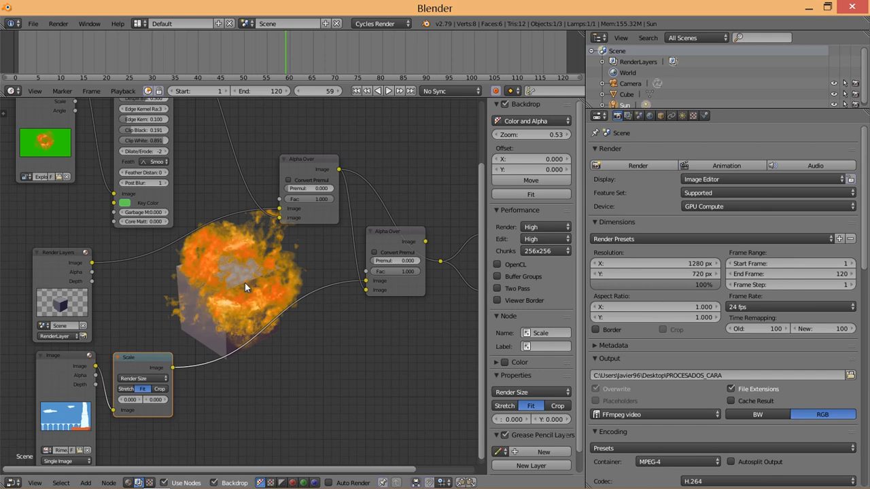
click(42, 142)
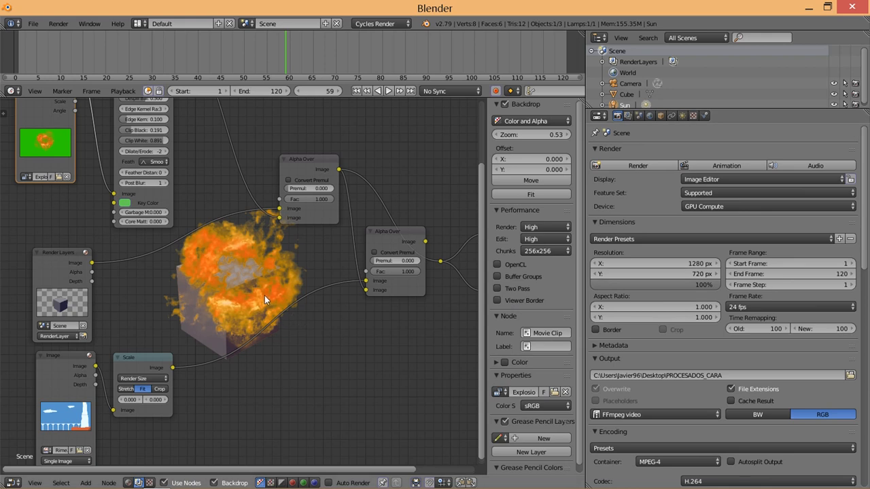
click(55, 253)
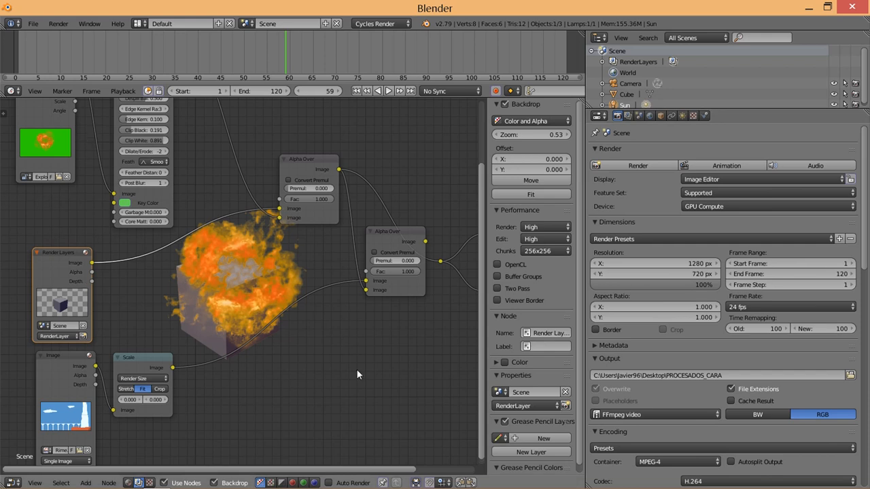
- Shift the final Alpha Over node slightly and reconnect its output to the reroute feeding the Composite and Viewer nodes
middle_drag(356, 370, 211, 408)
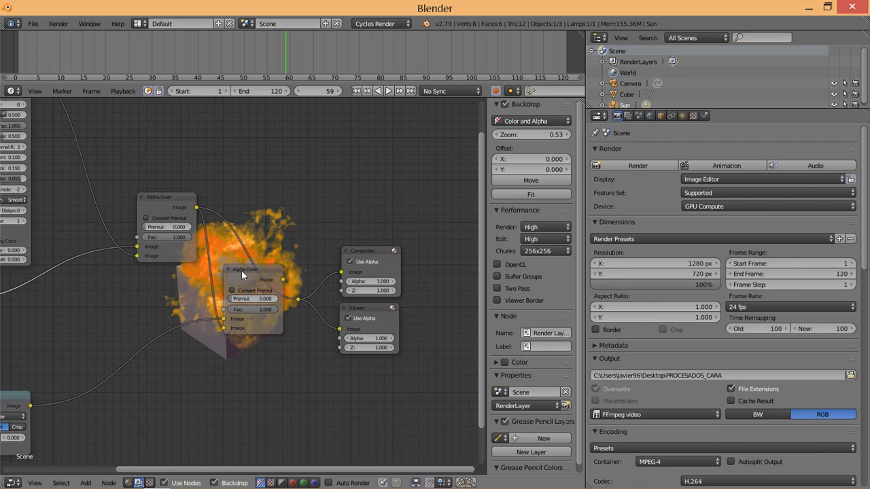
drag(244, 270, 297, 298)
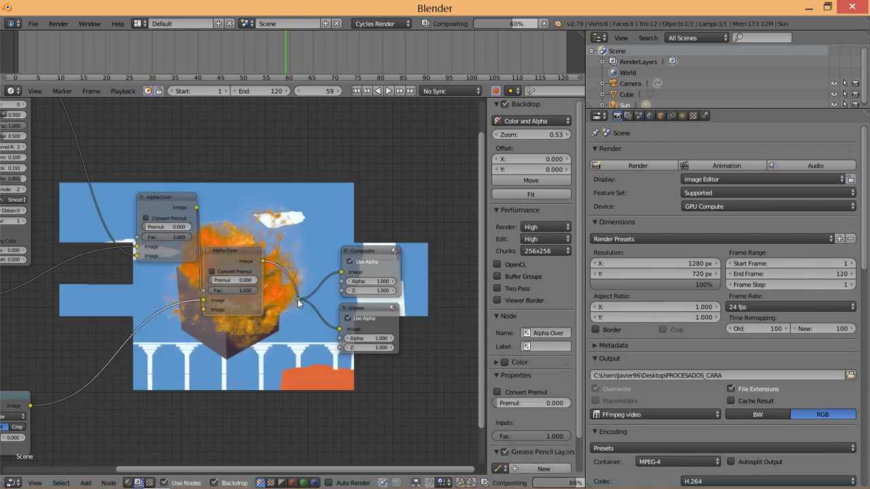